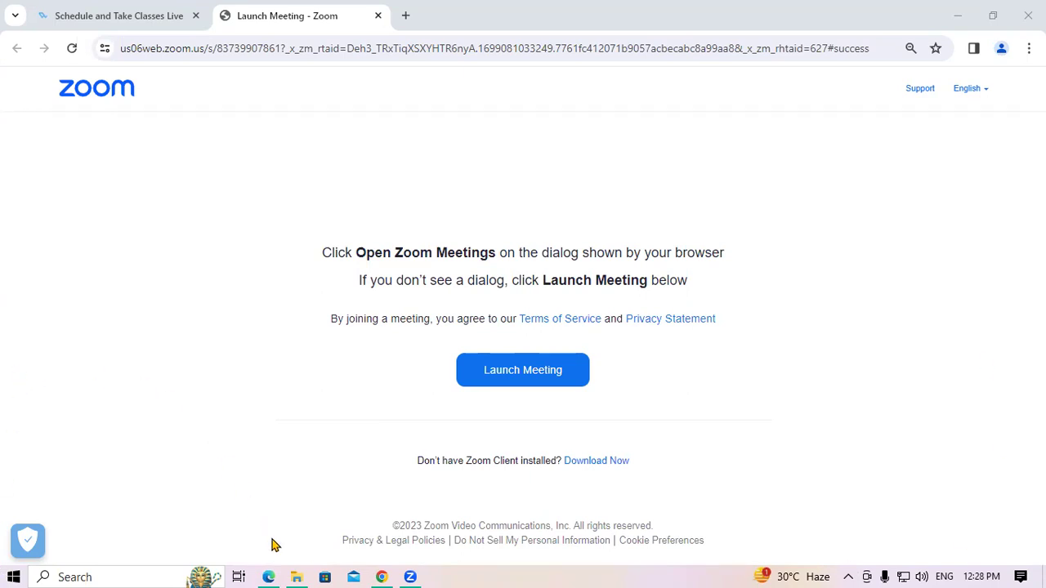
Step: Bring the Tally Prime PDF notes forward and scroll to page 24's Select Company instructions
left_click(271, 571)
scroll(423, 283, "up", 3)
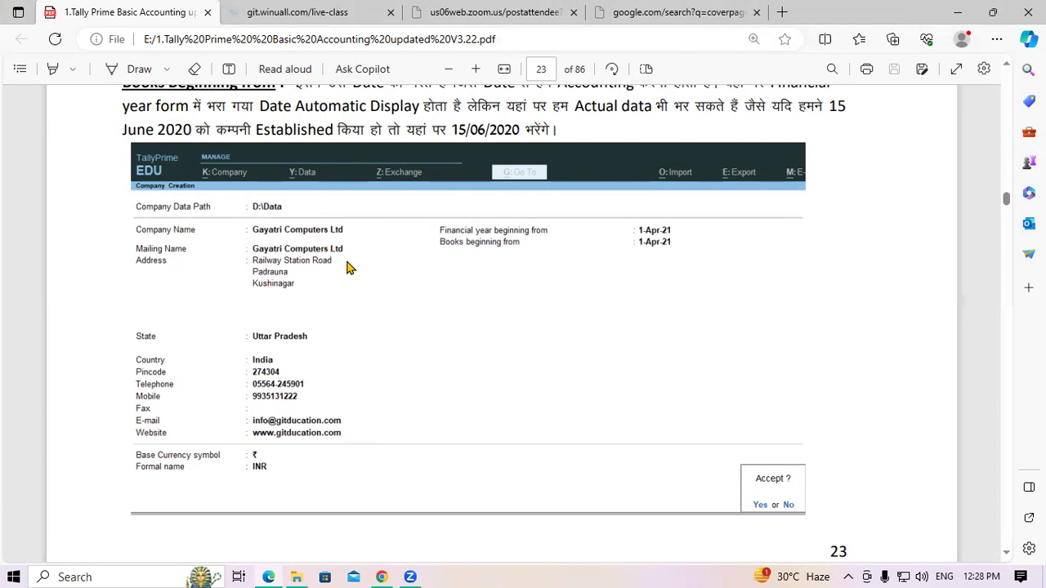
scroll(347, 268, "down", 5)
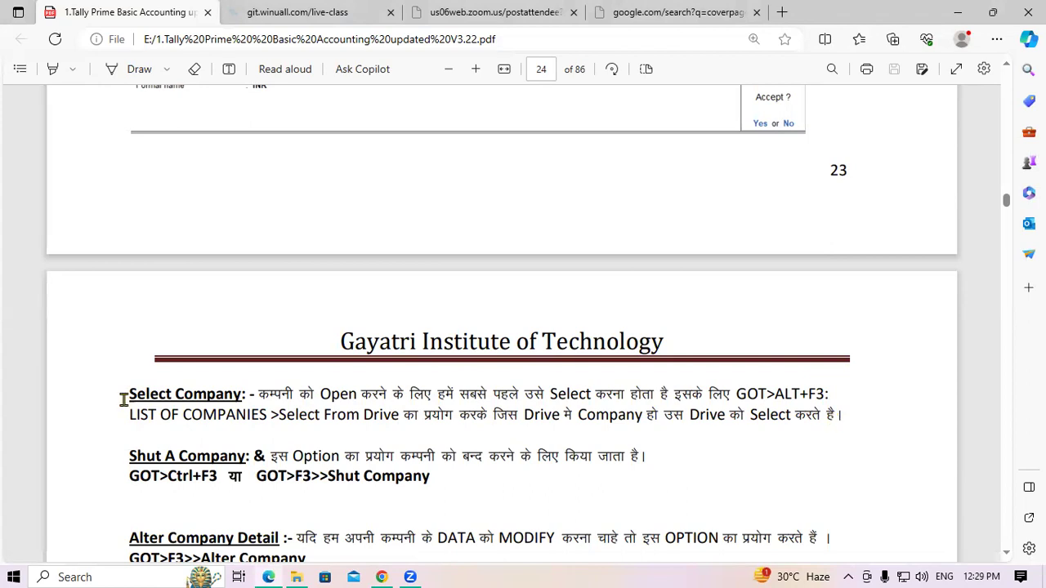
Step: Highlight the Select Company heading in the notes, then hide the PDF to reveal the desktop
left_click_drag(128, 395, 243, 396)
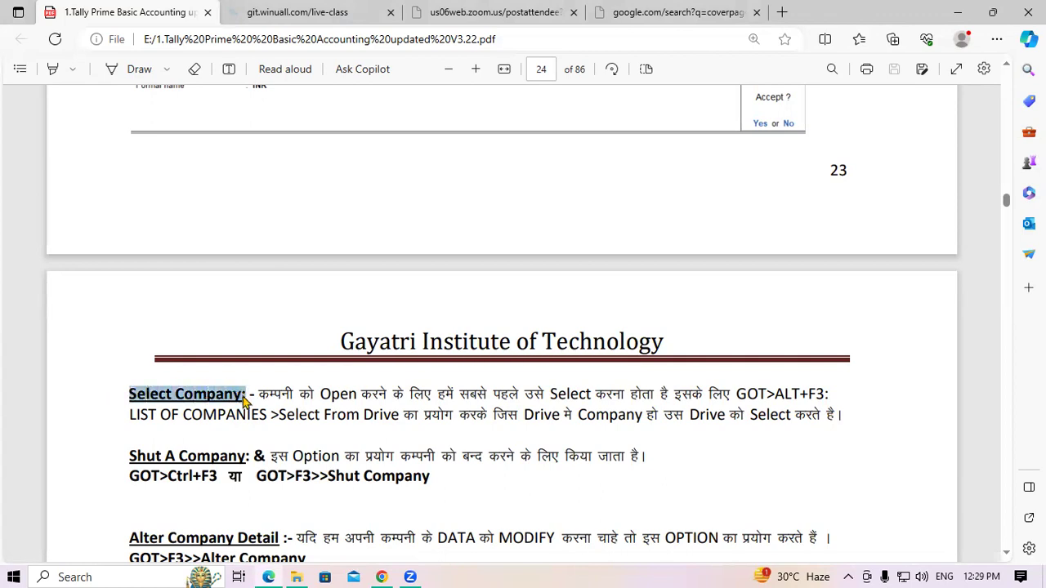
left_click(243, 396)
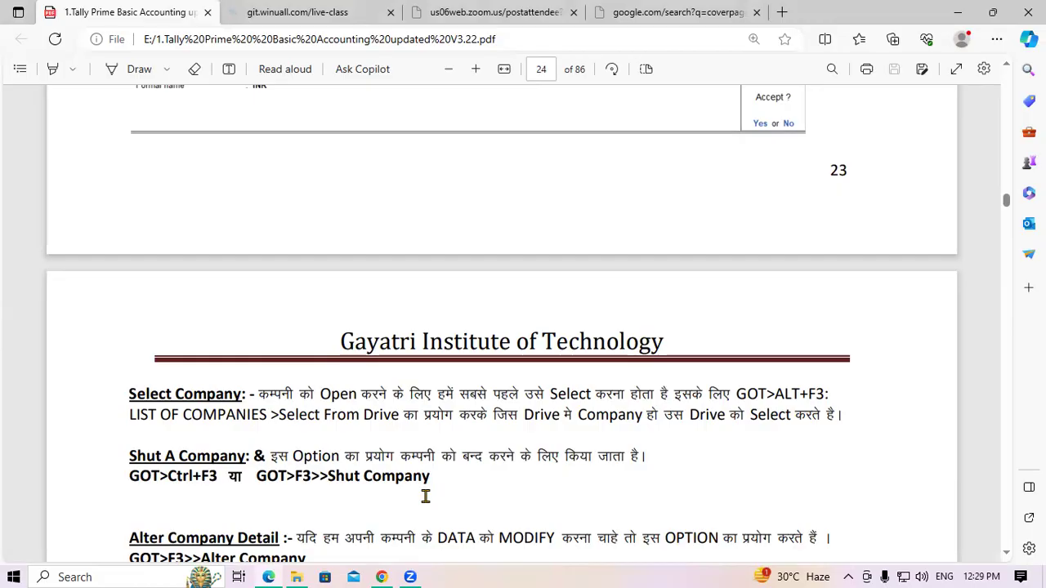
key("super+d")
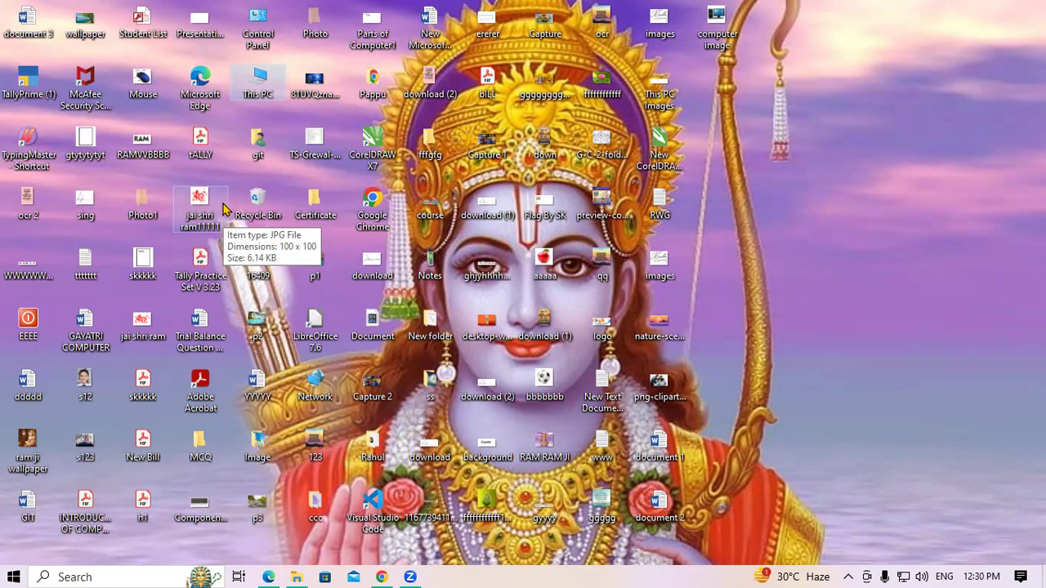
Step: Launch TallyPrime from the TallyPrime (1) desktop shortcut's context menu
right_click(37, 74)
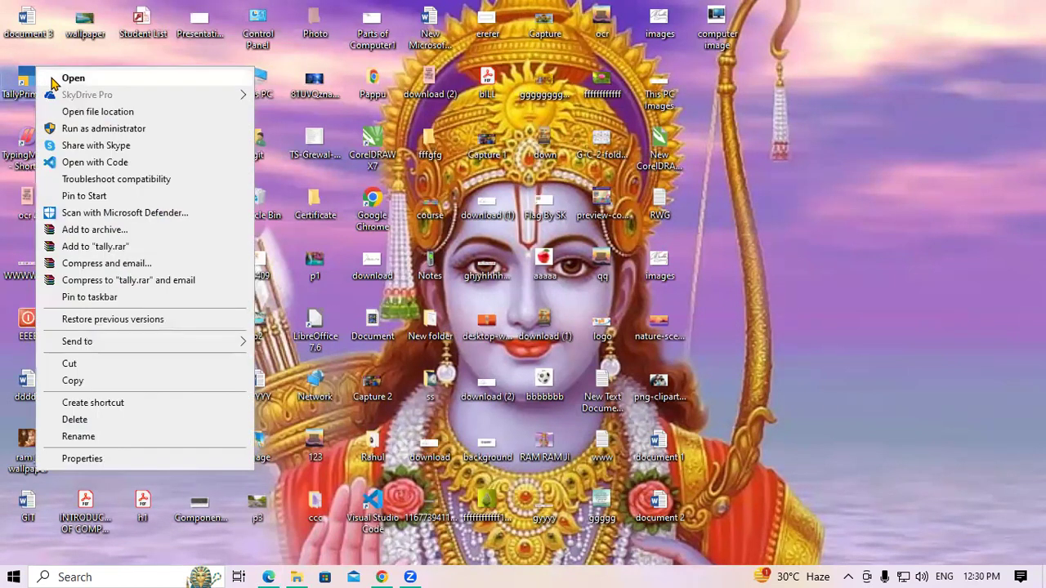
left_click(72, 78)
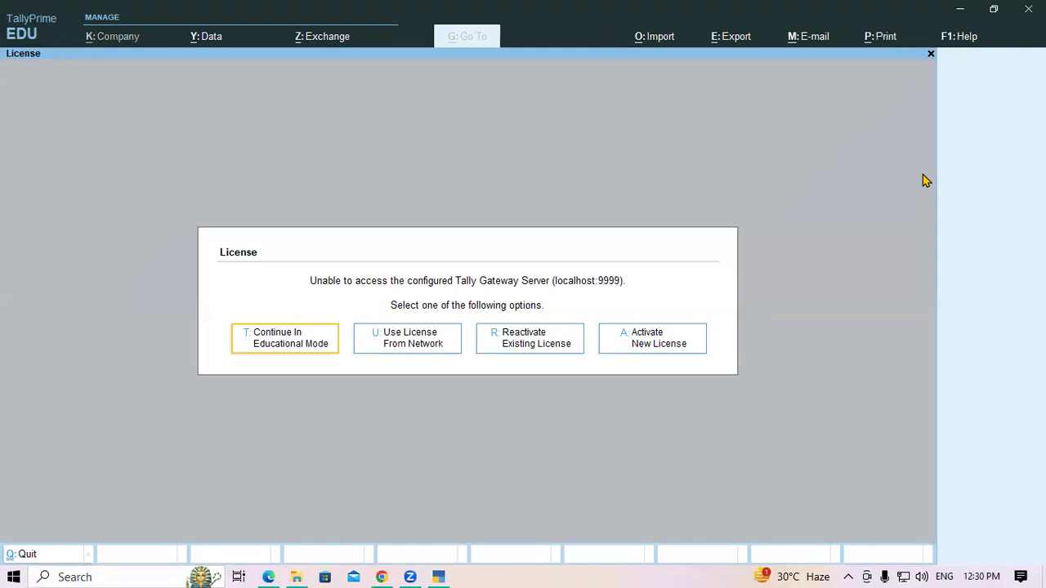
Step: Continue TallyPrime in Educational Mode, then switch back to the PDF notes
key("Return")
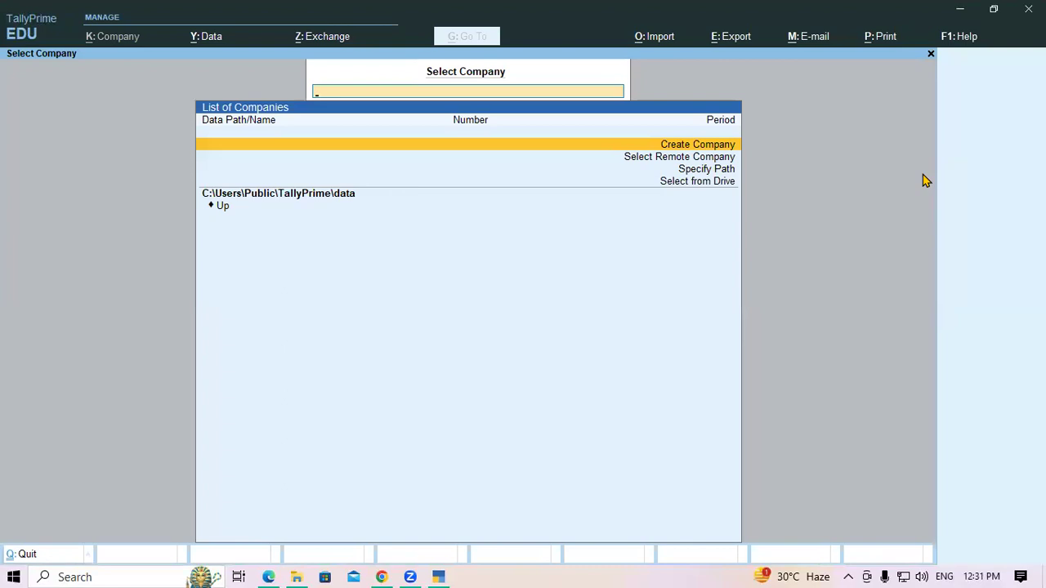
left_click(269, 575)
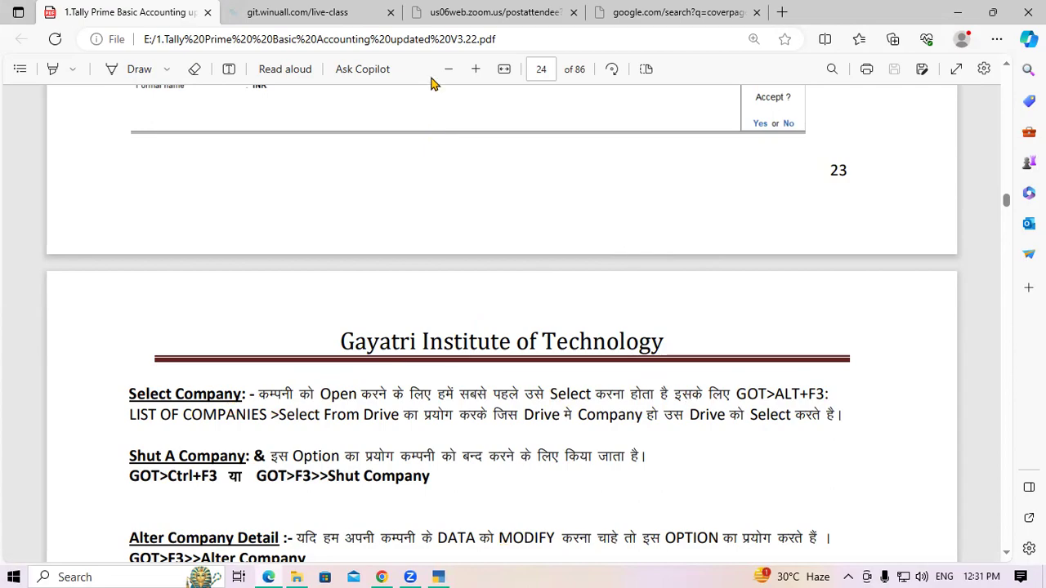
Step: Switch back to TallyPrime's Select Company screen with Alt+Tab
key("alt+Tab")
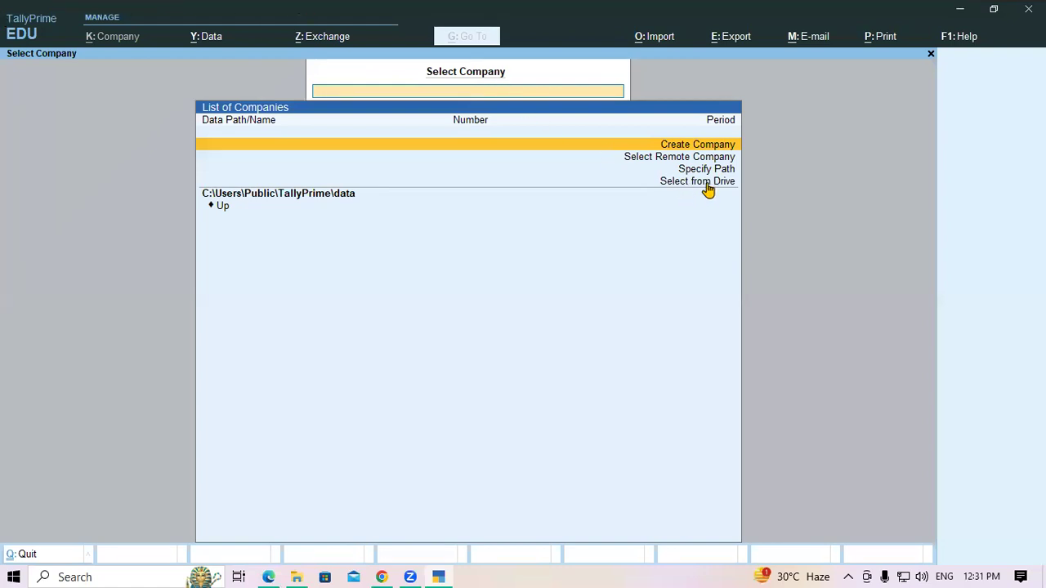
Step: Select from drive D:\ and open the 11AM Tally folder to list Gayatri Computer Pvt.Ltd
key("Down")
key("Down")
key("Down")
key("Return")
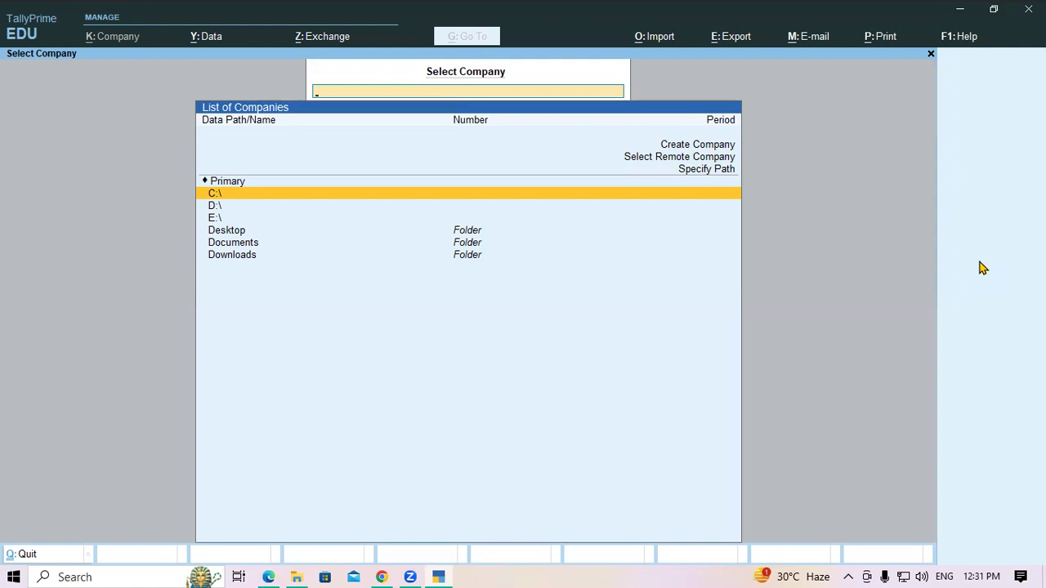
key("Down")
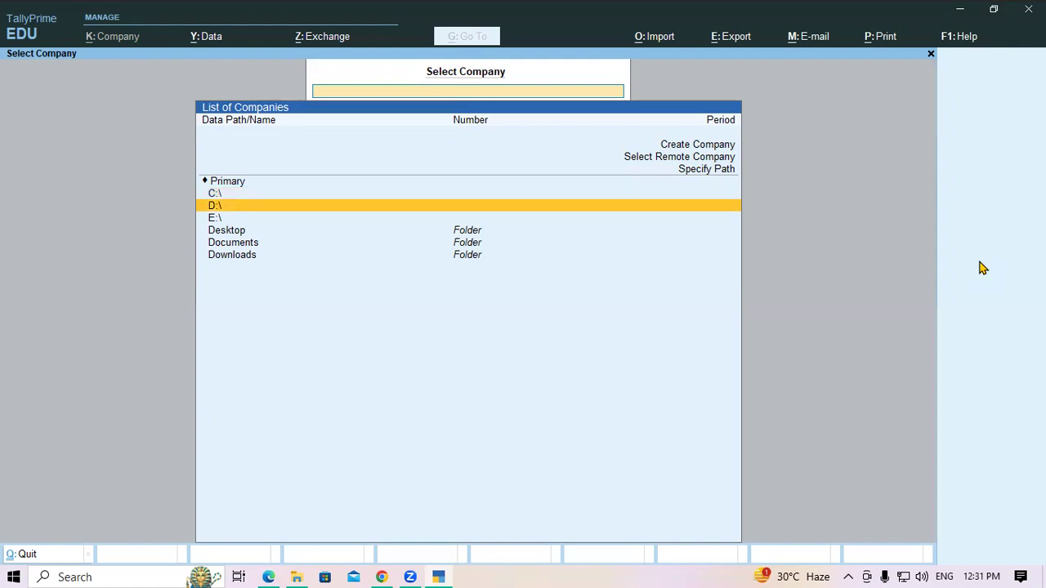
key("Return")
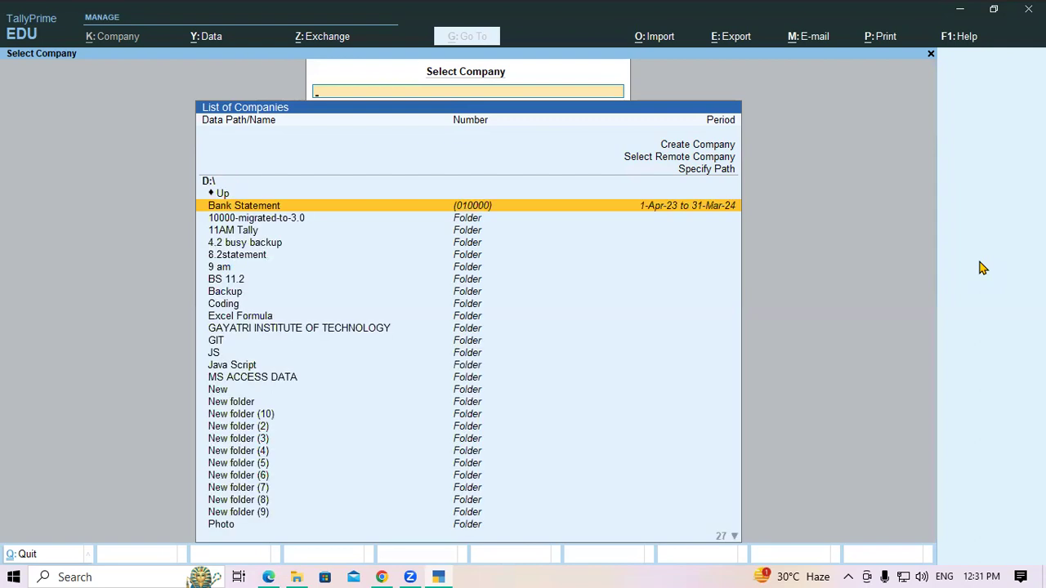
type("11")
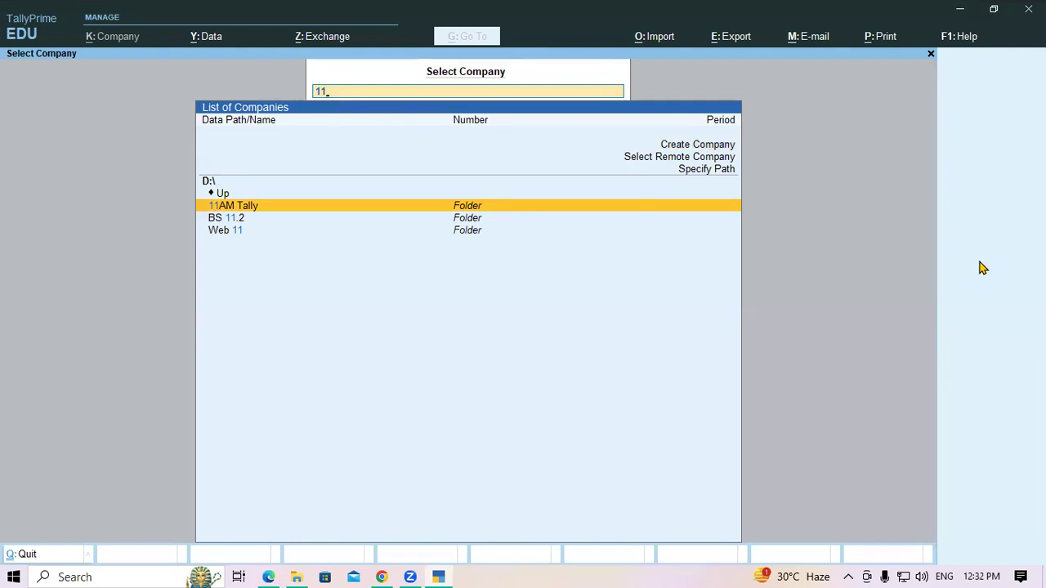
key("Return")
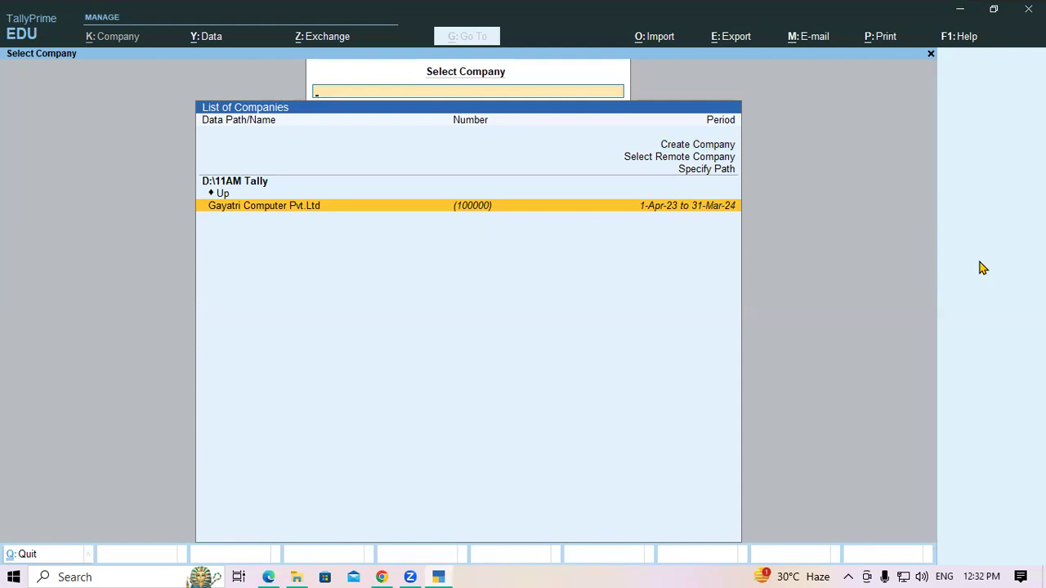
Step: Load Gayatri Computer Pvt.Ltd (1-Apr-23 to 31-Mar-24) from the List of Companies
key("Return")
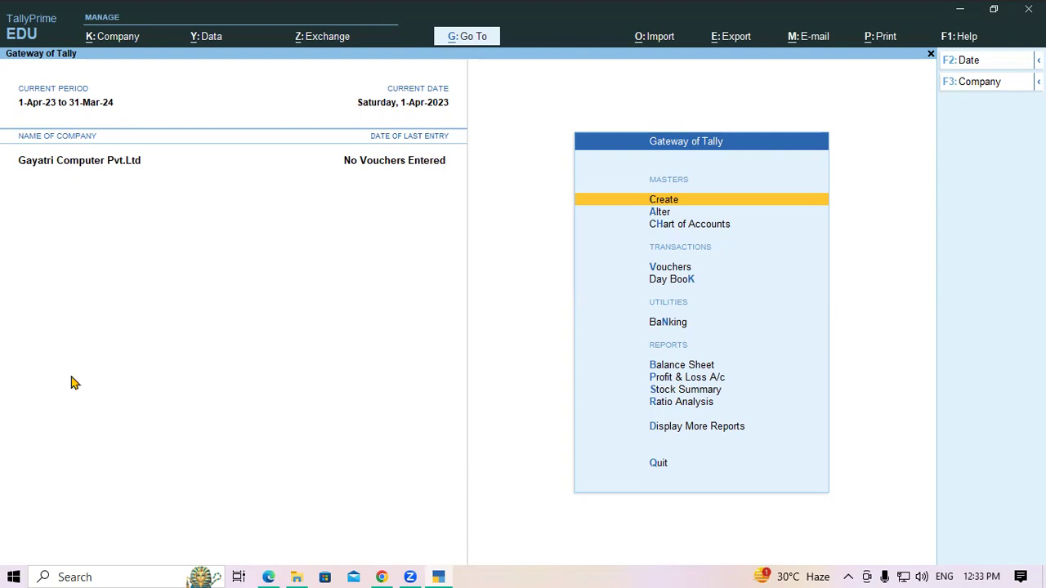
Step: Return to the PDF notes, scroll down and mark the Shut A Company text
left_click(270, 575)
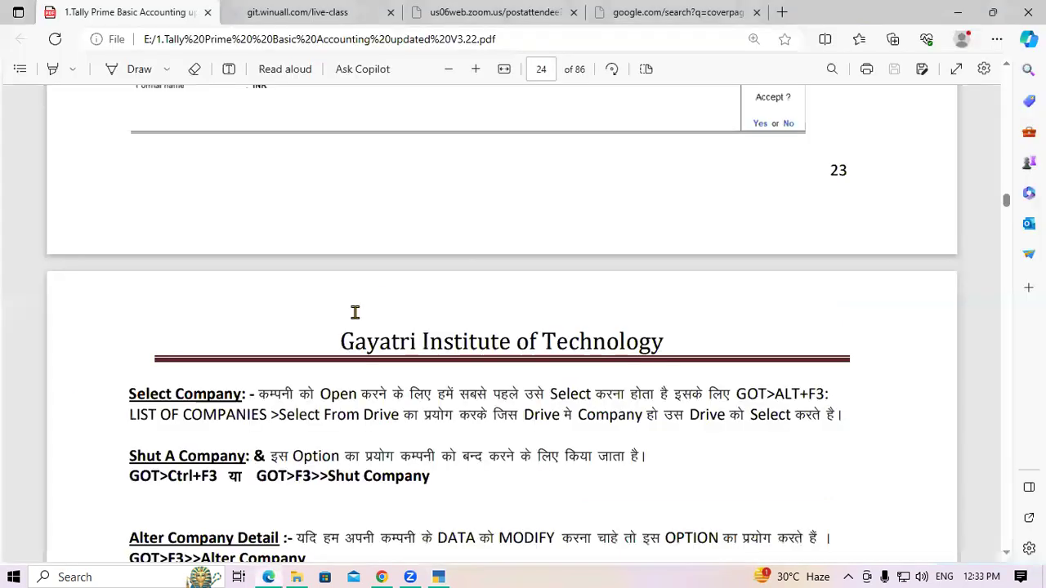
scroll(168, 392, "down", 1)
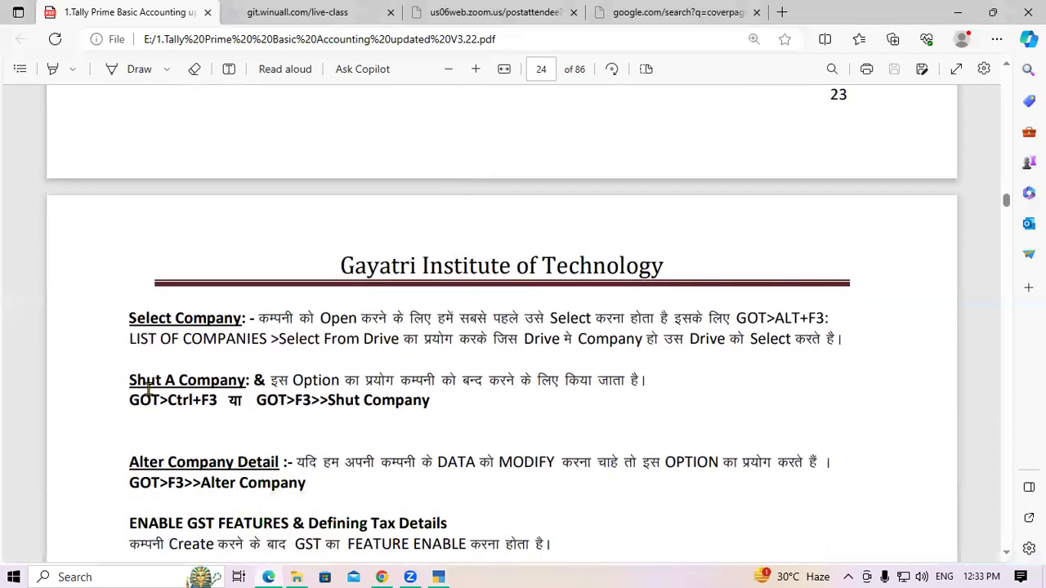
left_click_drag(131, 380, 237, 381)
left_click(237, 382)
Step: Back in TallyPrime, shut Gayatri Computer Pvt.Ltd via the Alt+F3 and Ctrl+F3 company lists
left_click(438, 577)
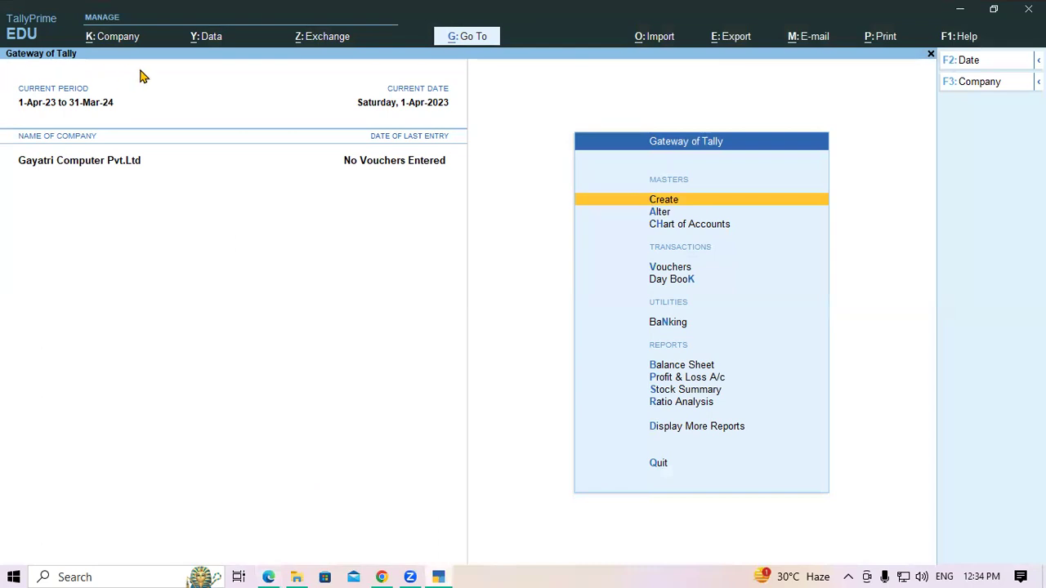
key("alt")
key("alt+F3")
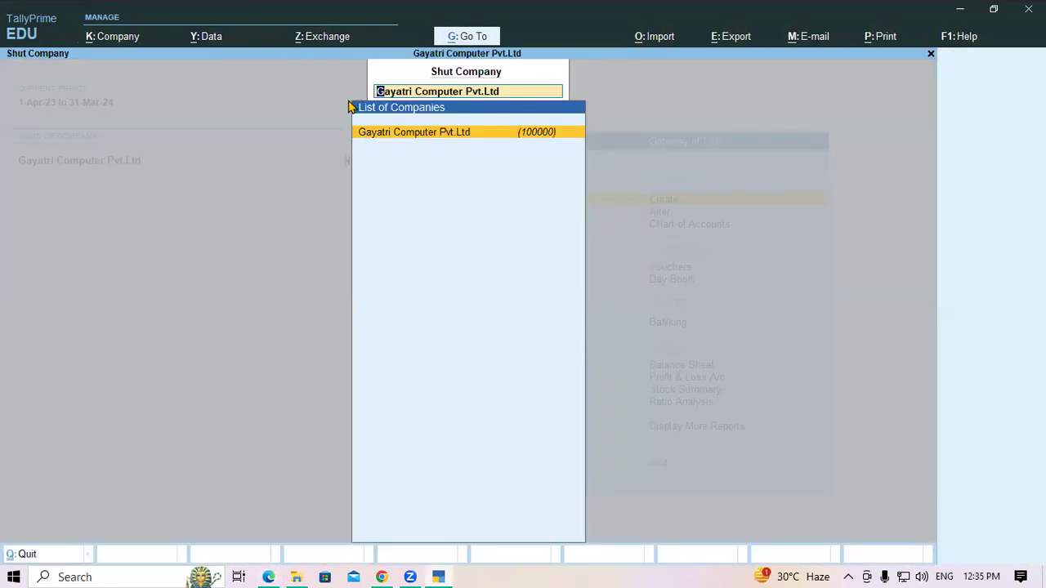
double_click(525, 136)
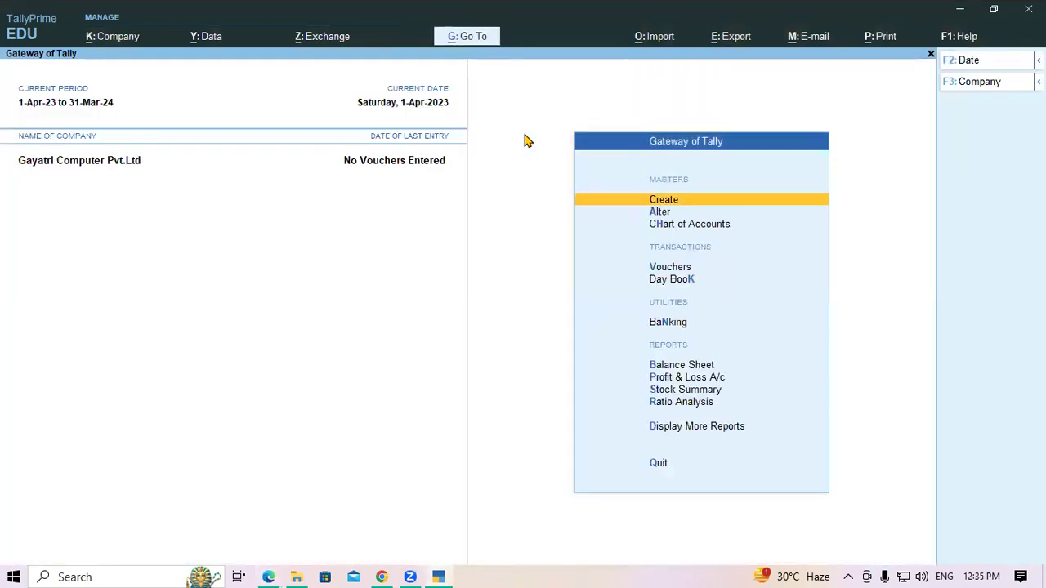
key("ctrl")
key("ctrl+F3")
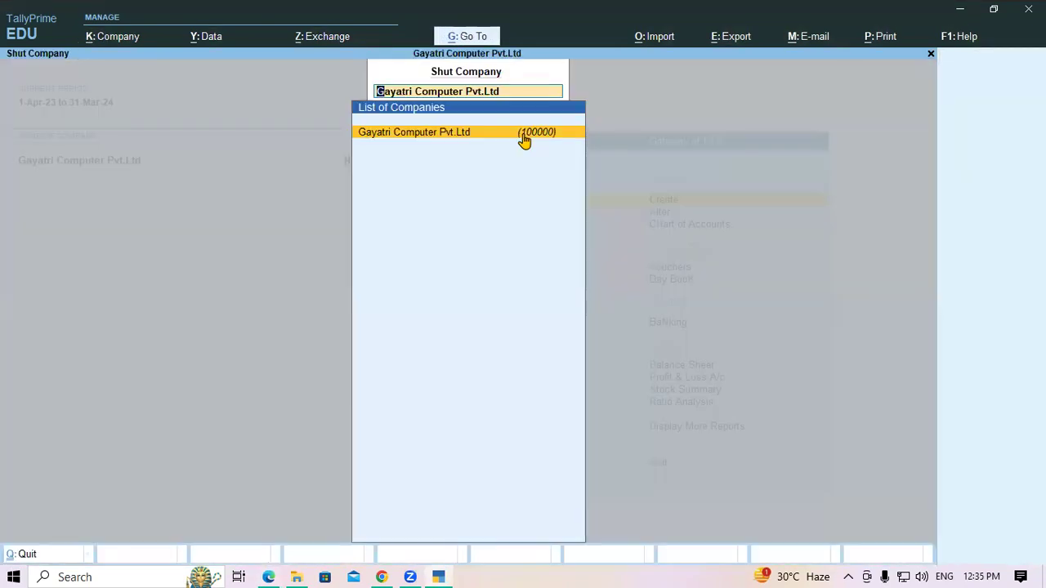
left_click(525, 136)
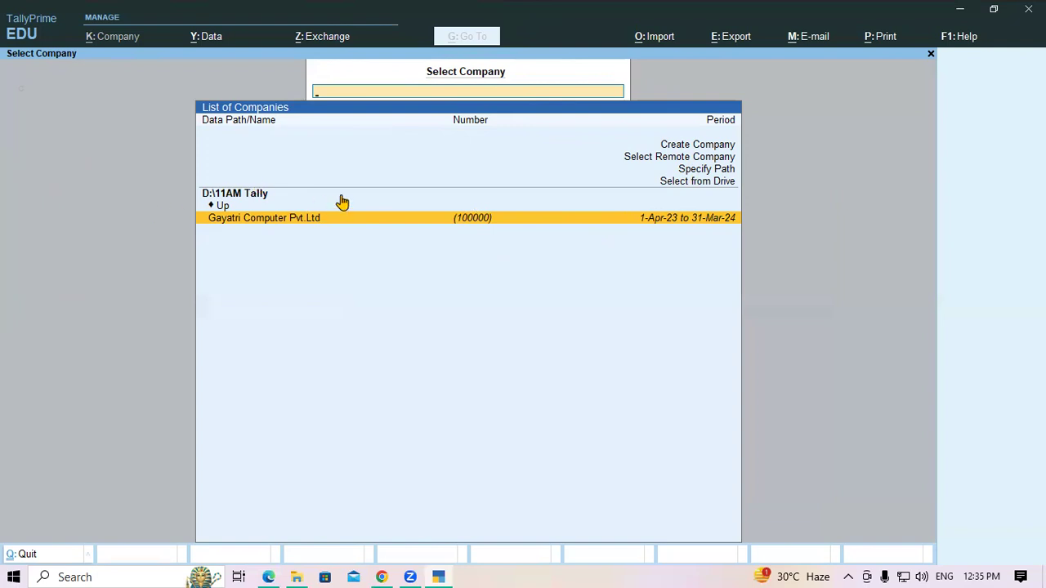
Step: Decline quitting TallyPrime and reload Gayatri Computer Pvt.Ltd from the Select Company list
key("ctrl+q")
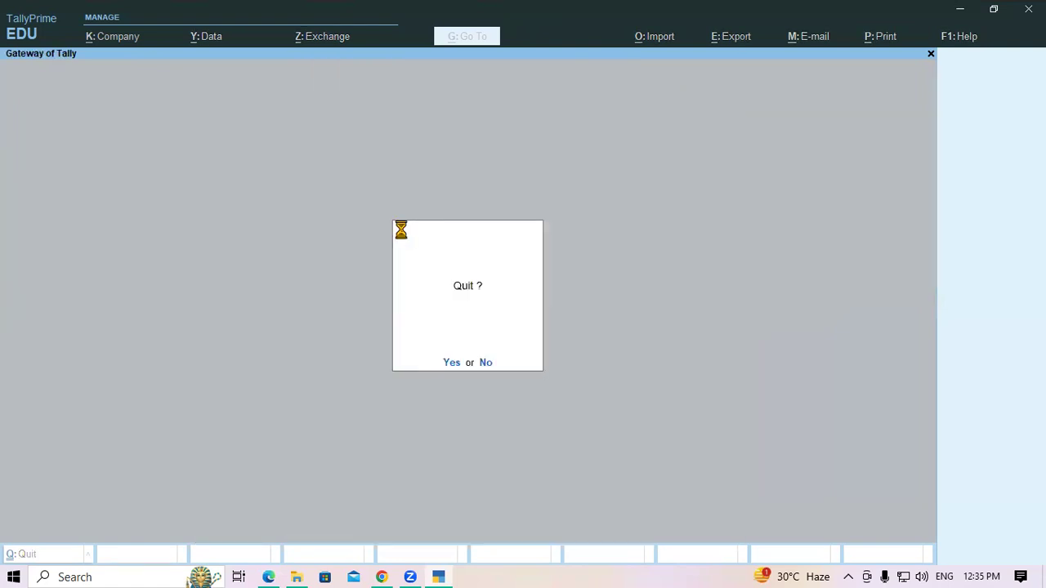
key("Escape")
key("Return")
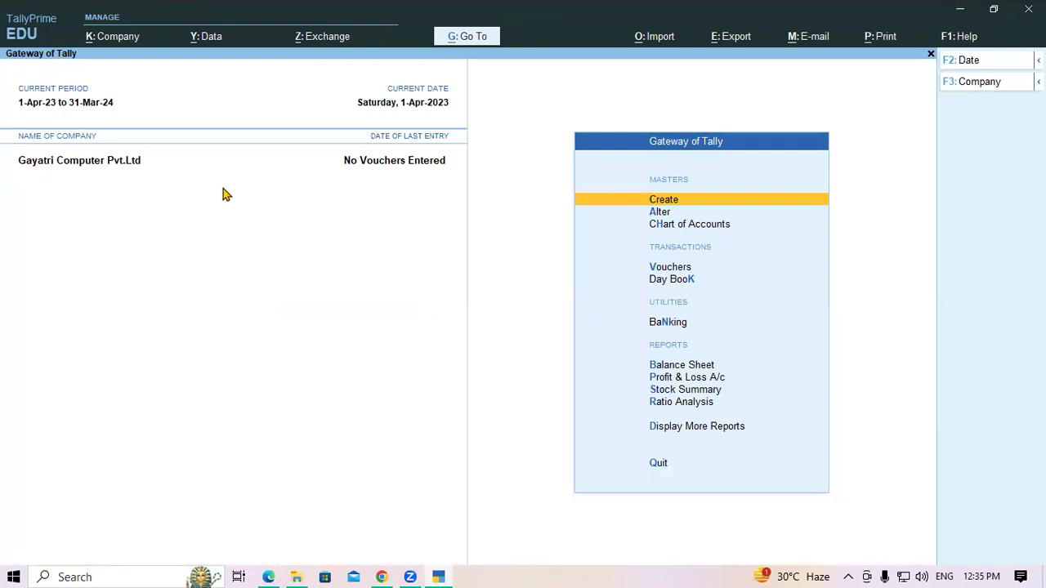
Step: Load Gayatri Computer Pvt.Ltd from D:\SKKKK via Select from Drive, then dismiss the duplicate-name warning
key("alt+F2")
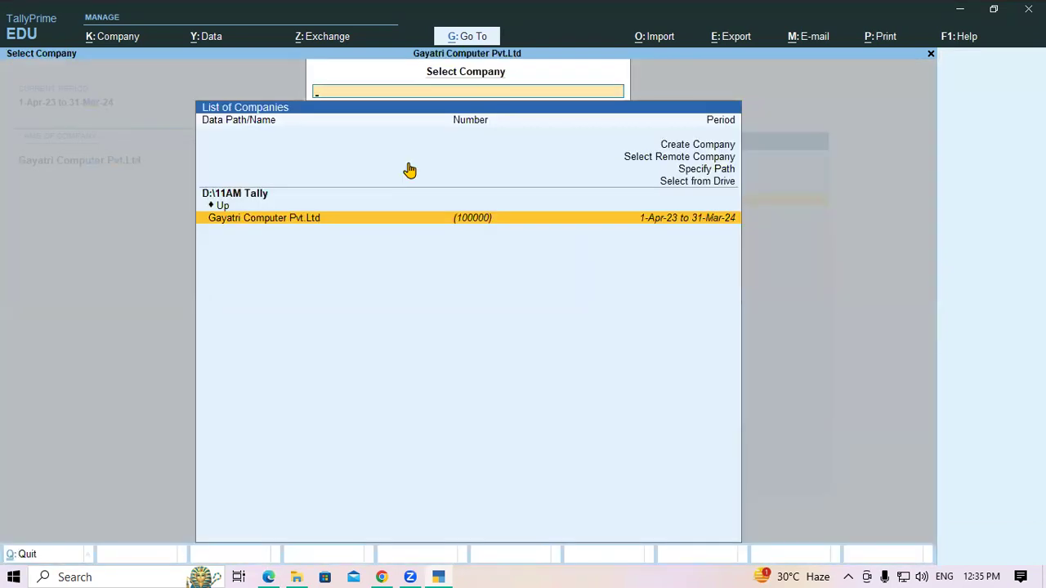
key("Up")
key("Up")
key("Up")
key("Return")
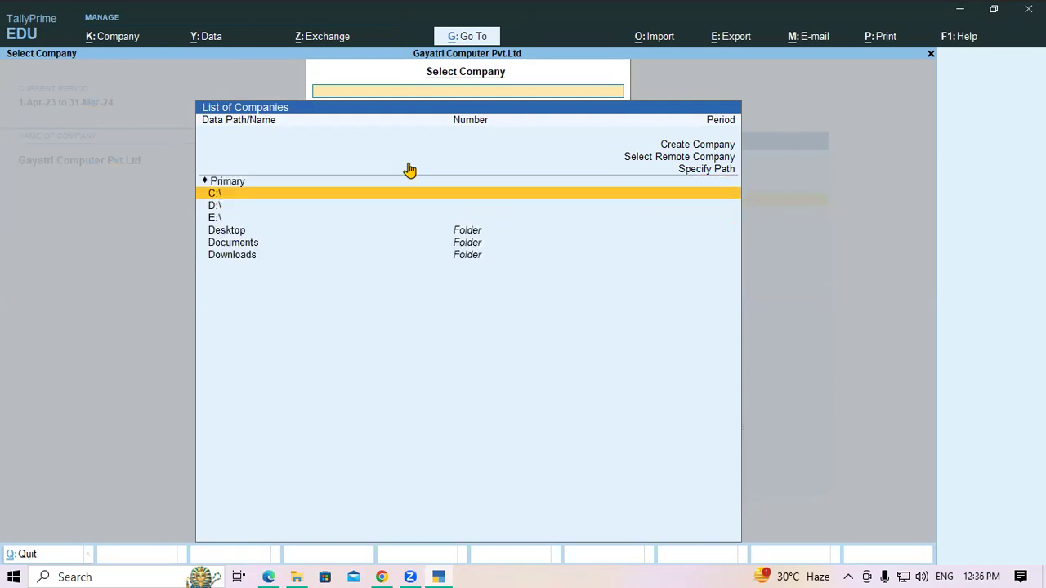
key("Down")
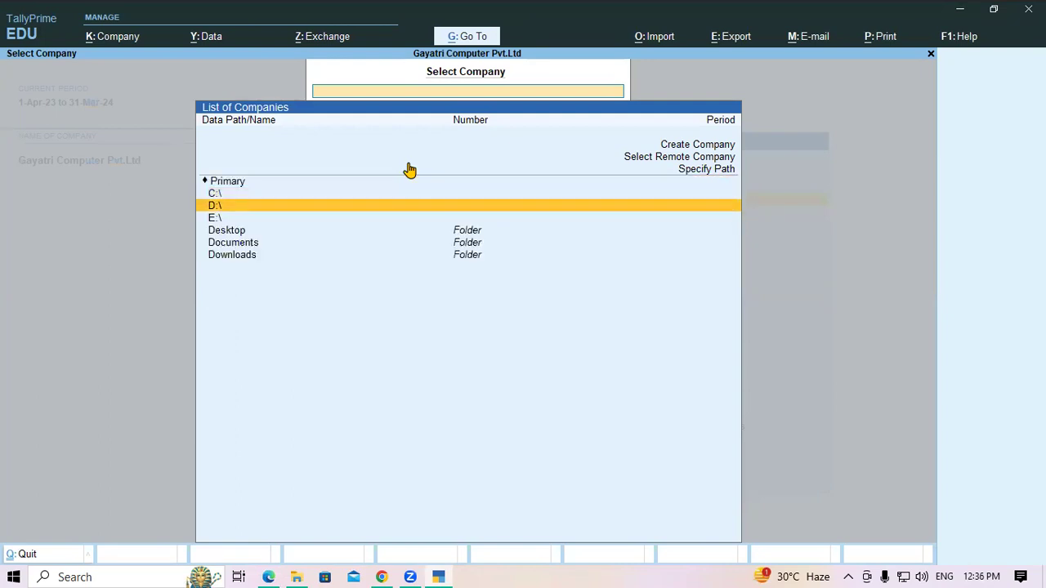
key("Return")
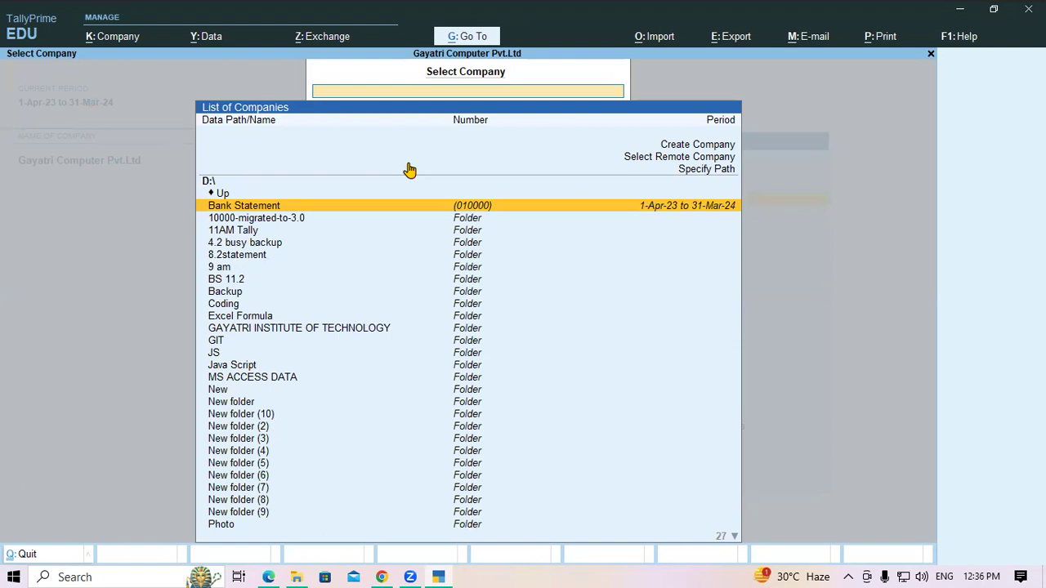
type("skk")
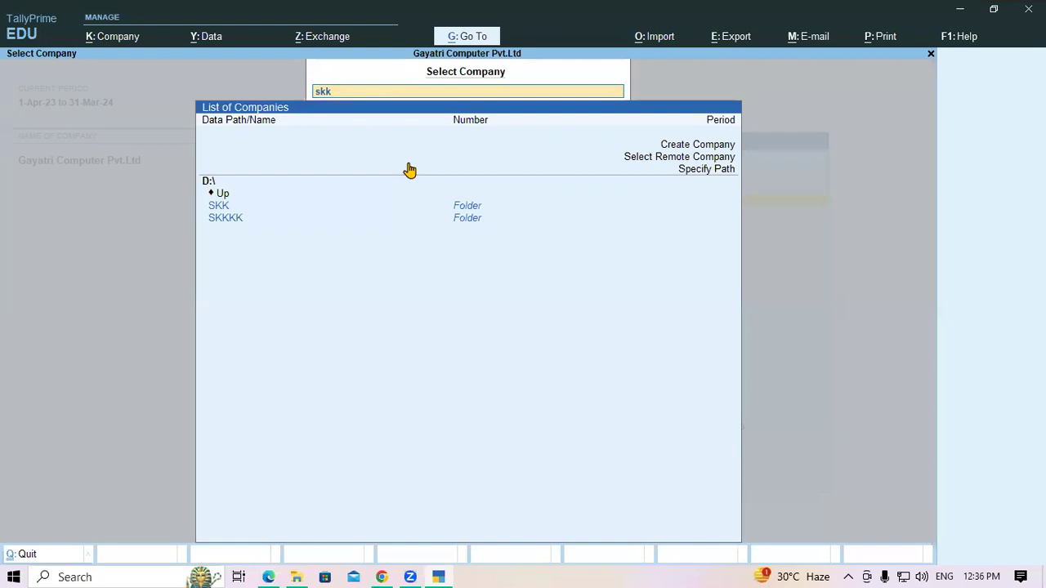
key("Down")
key("Down")
key("Return")
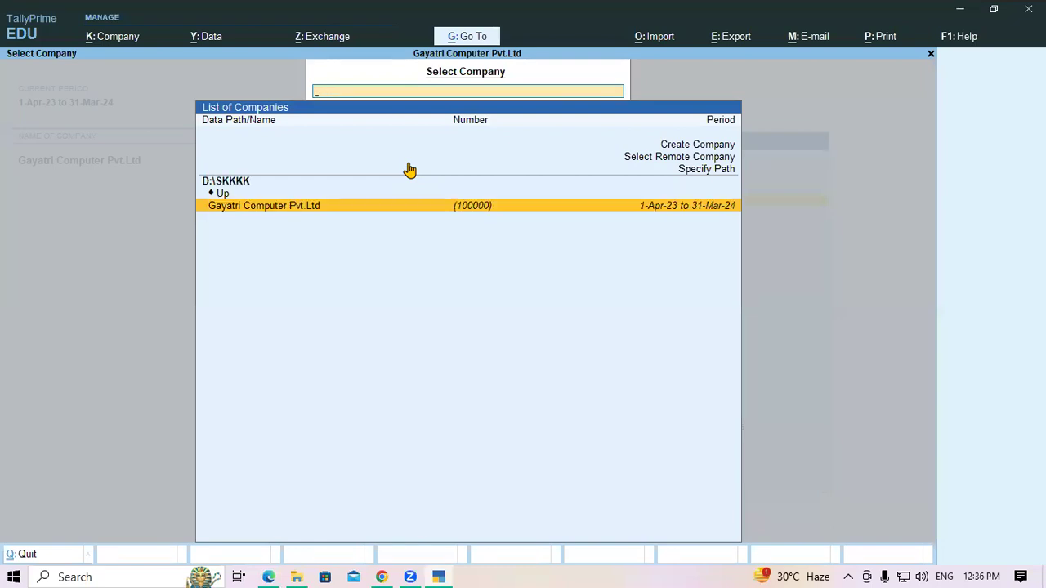
key("Return")
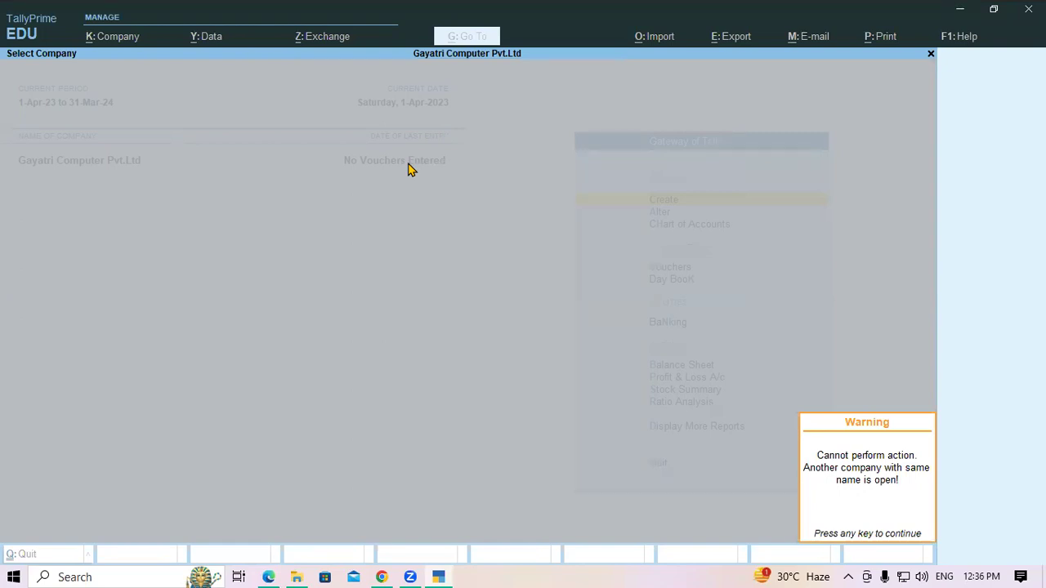
key("Return")
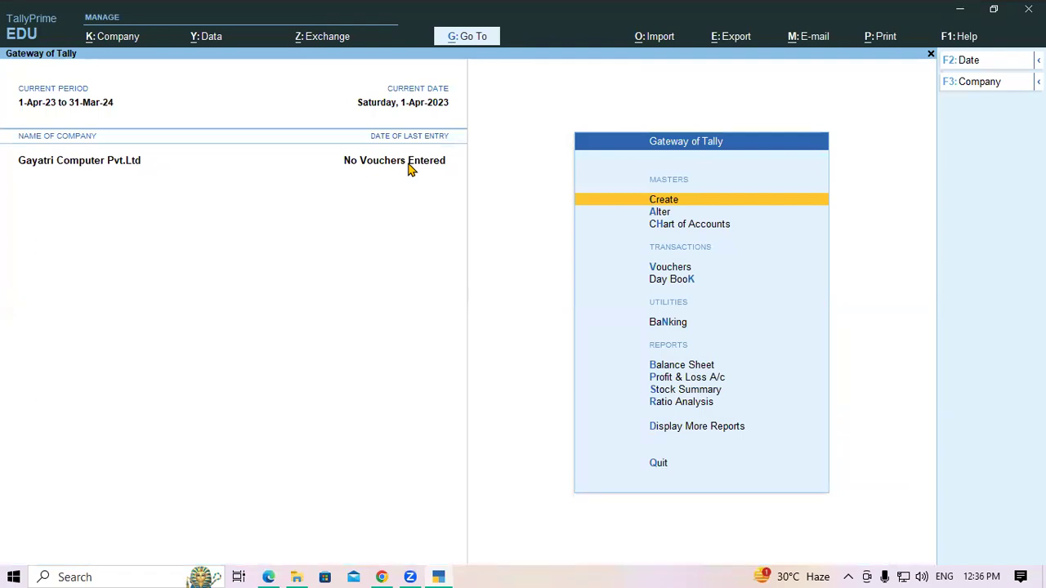
Step: Shut the currently open Gayatri Computer Pvt.Ltd company
key("ctrl")
key("ctrl+F3")
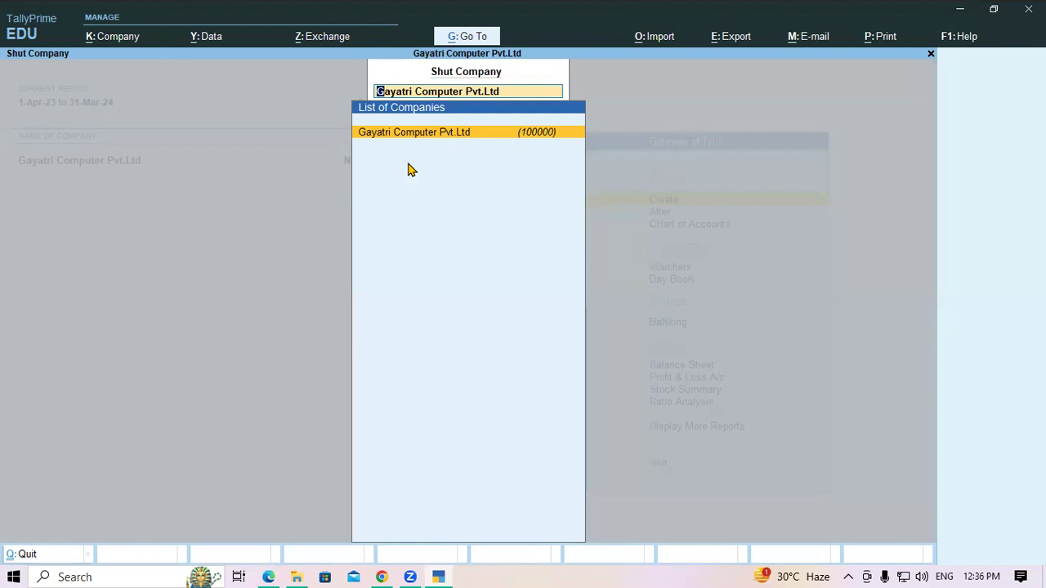
key("Return")
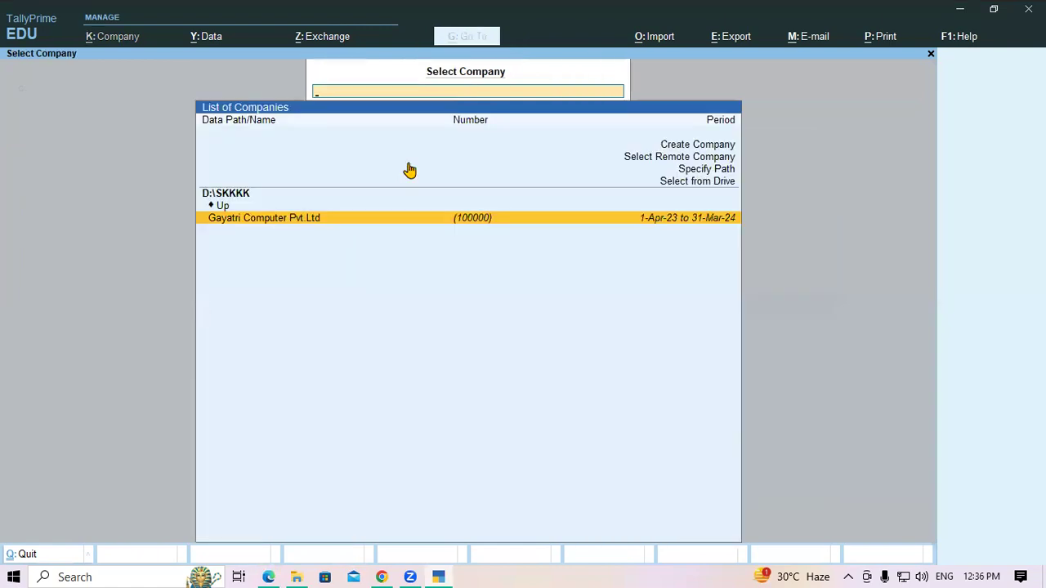
Step: Select from Drive D:\, filter to SKKKK with 'skk', and load its Gayatri Computer Pvt.Ltd
key("Up")
key("Up")
key("Up")
key("Return")
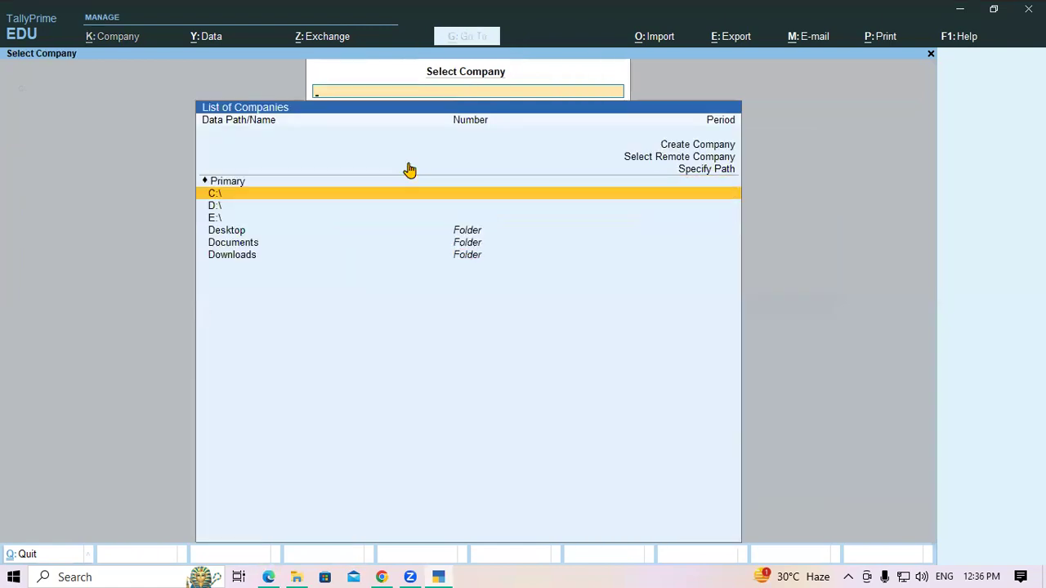
key("Down")
key("Return")
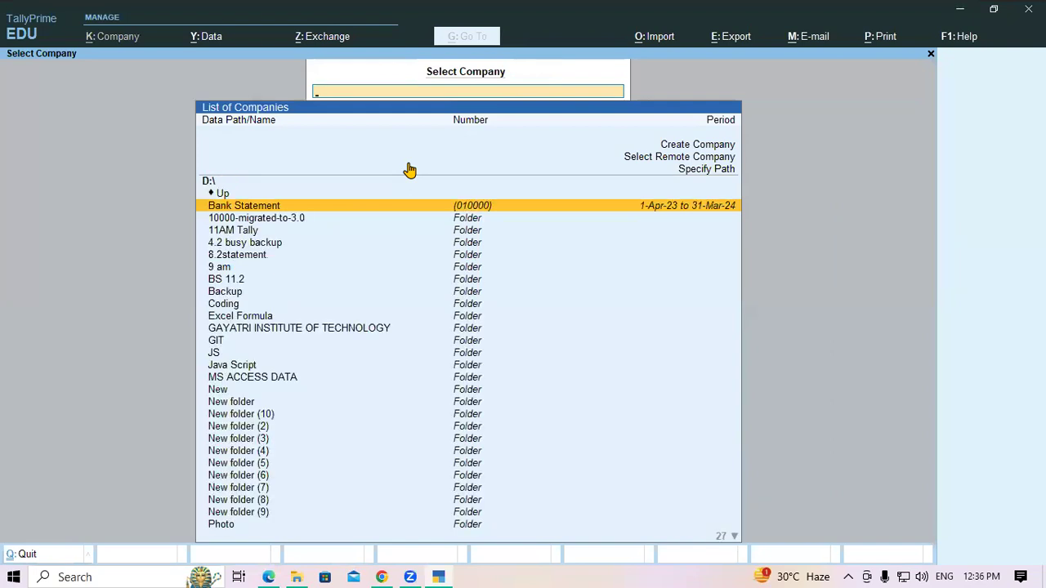
type("skk")
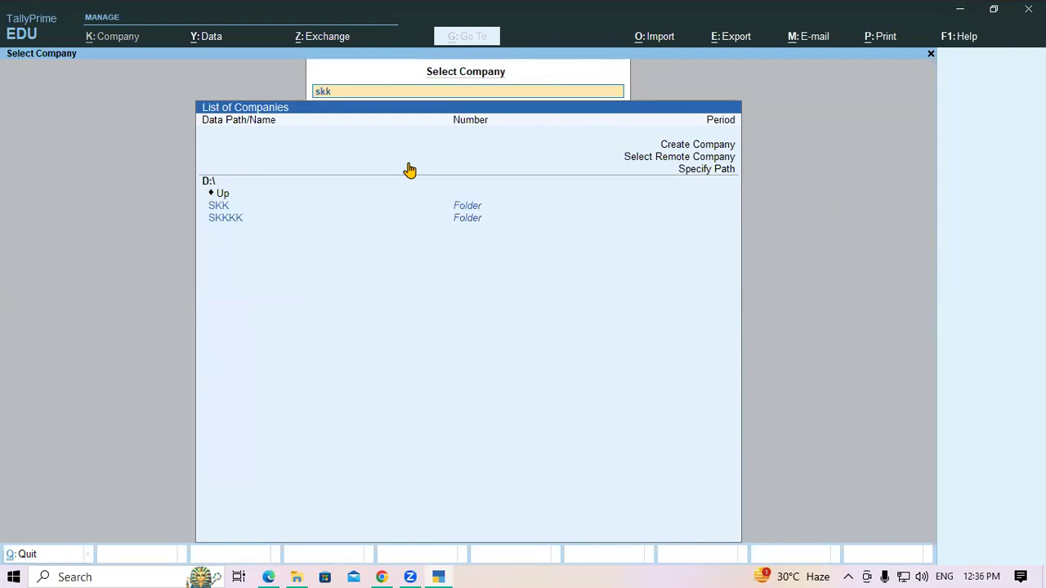
key("Down")
key("Down")
key("Return")
key("Return")
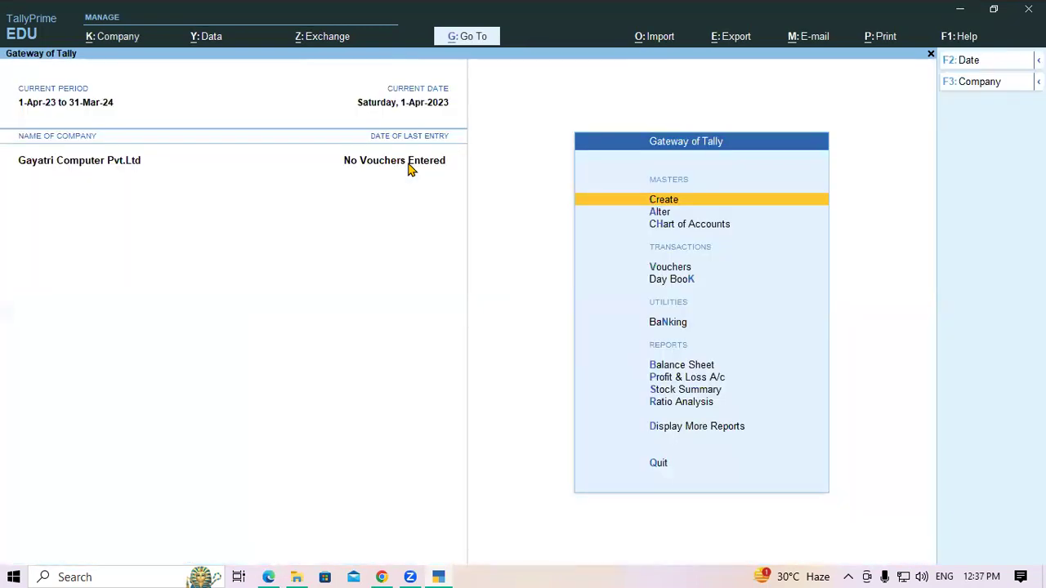
key("Down")
key("Down")
key("Down")
key("Down")
key("Down")
key("Down")
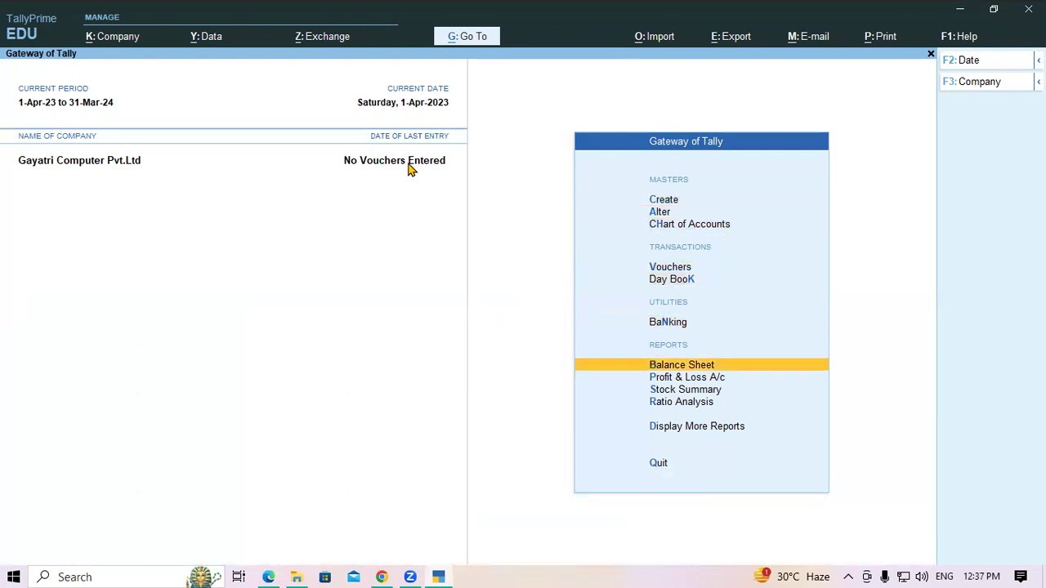
key("Return")
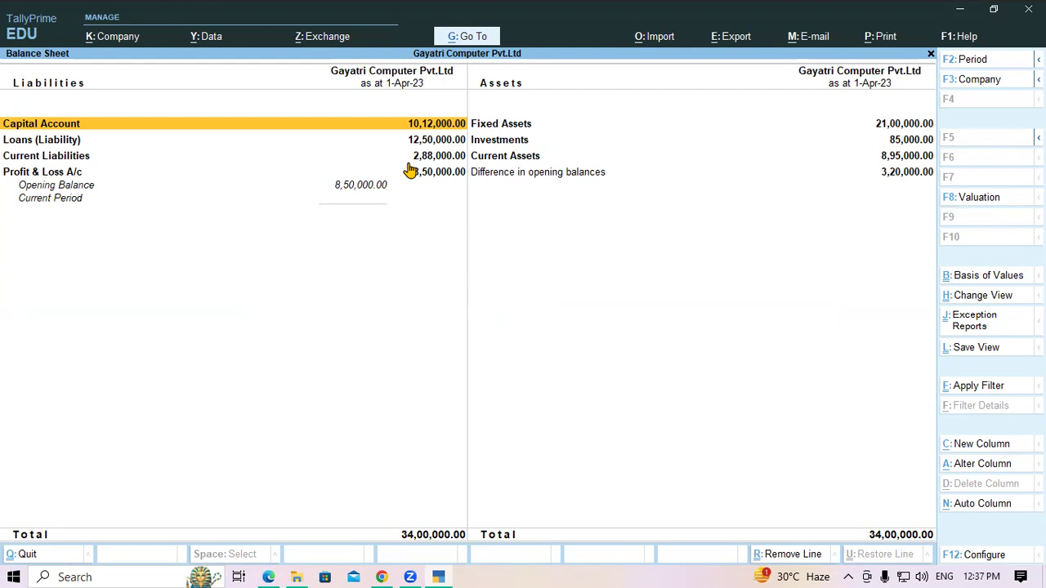
key("Escape")
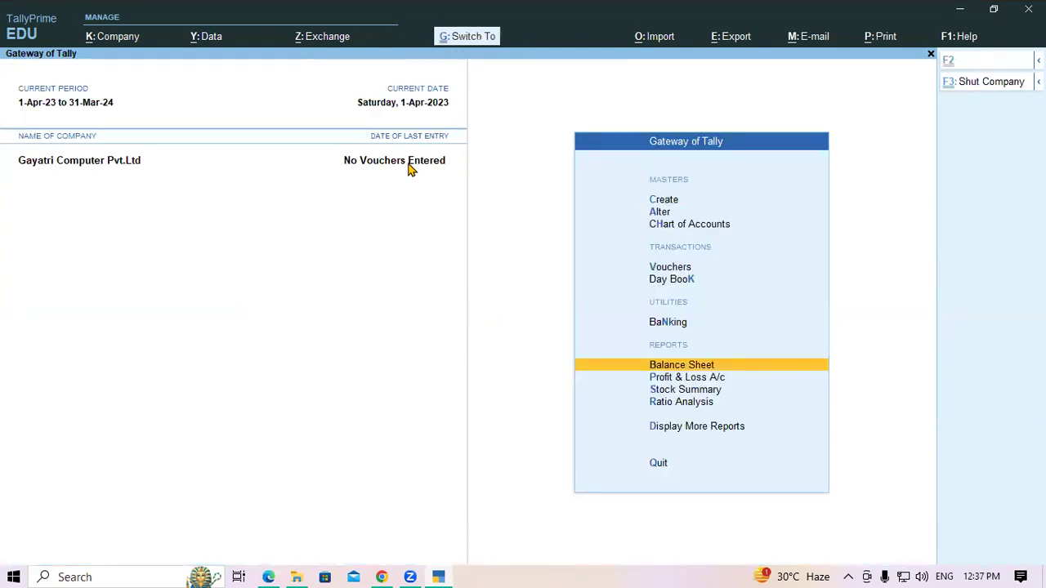
Step: Shut the current company and load Gayatri Computer Pvt.Ltd from D:\11AM Tally
key("alt+F3")
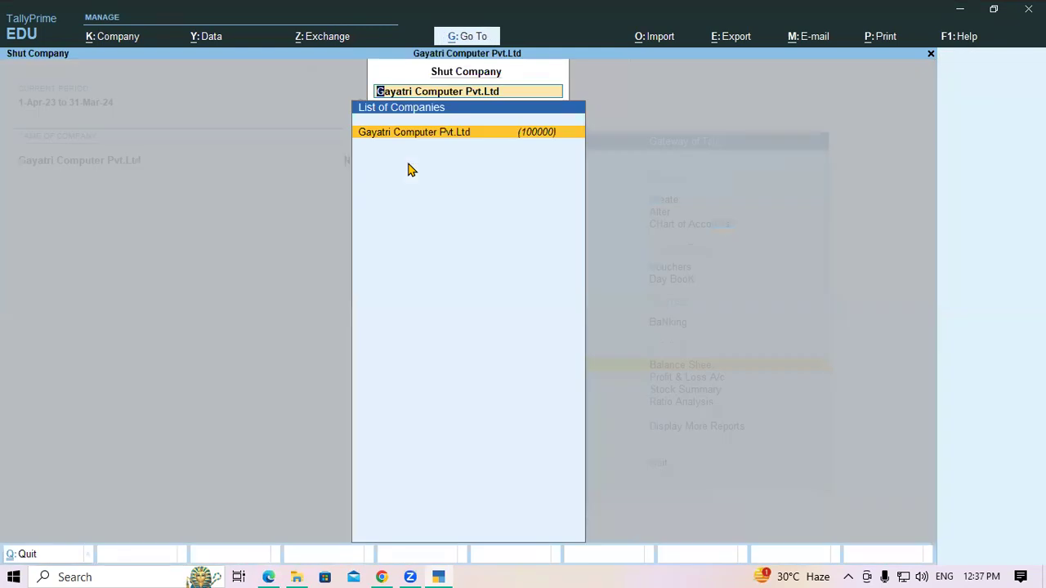
key("Return")
key("Up")
key("Up")
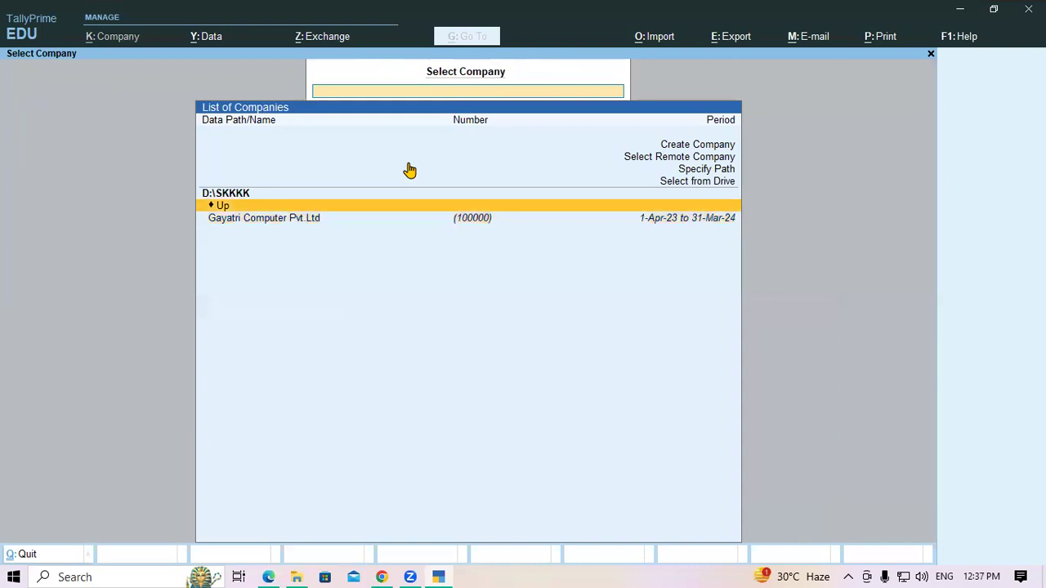
key("Return")
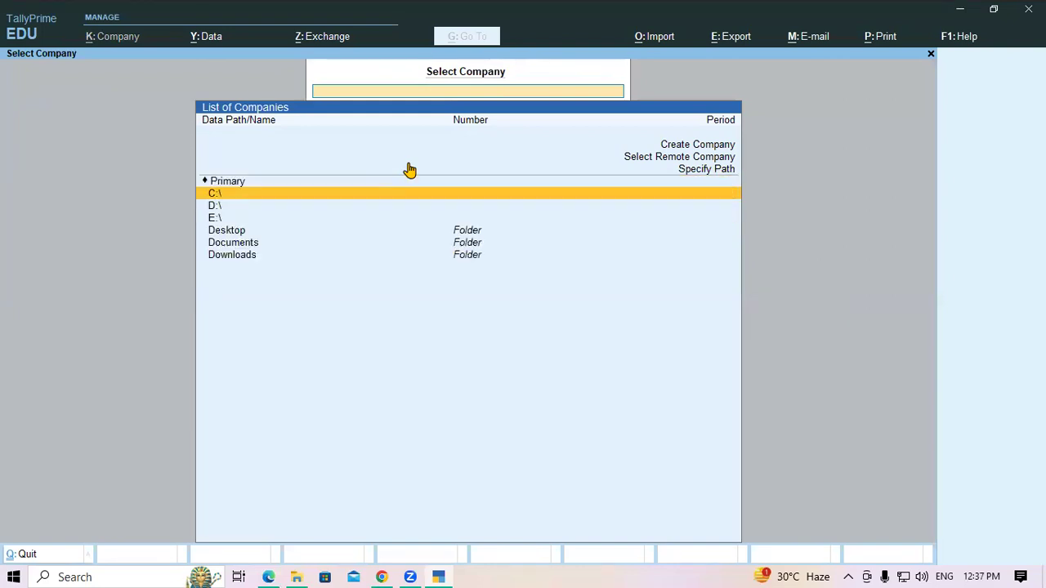
key("Down")
key("Return")
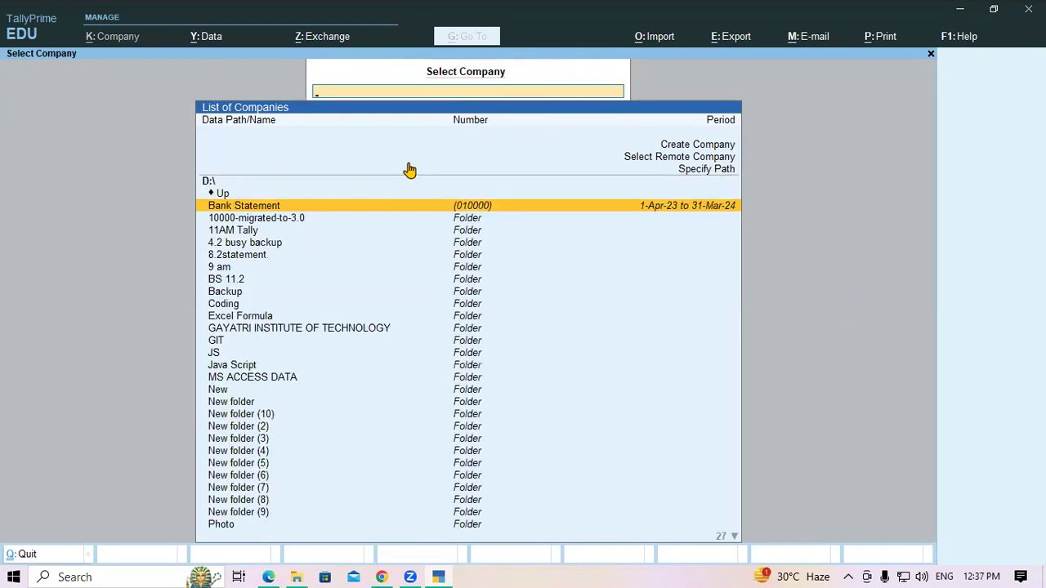
type("11")
key("Return")
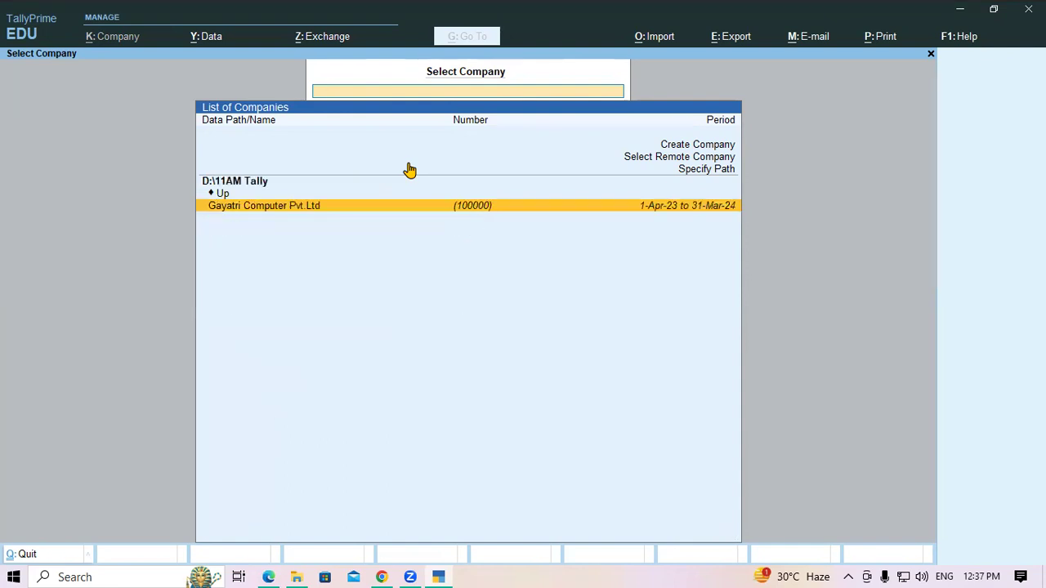
key("Return")
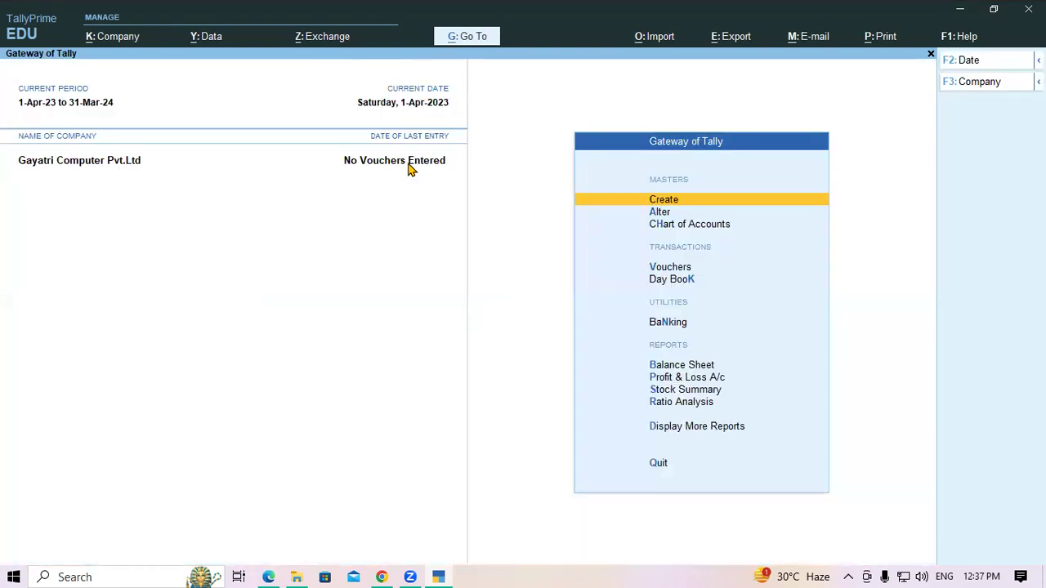
Step: Check the Balance Sheet shows no figures, then return to the Gateway
key("Down")
key("Down")
key("Down")
key("Down")
key("Down")
key("Down")
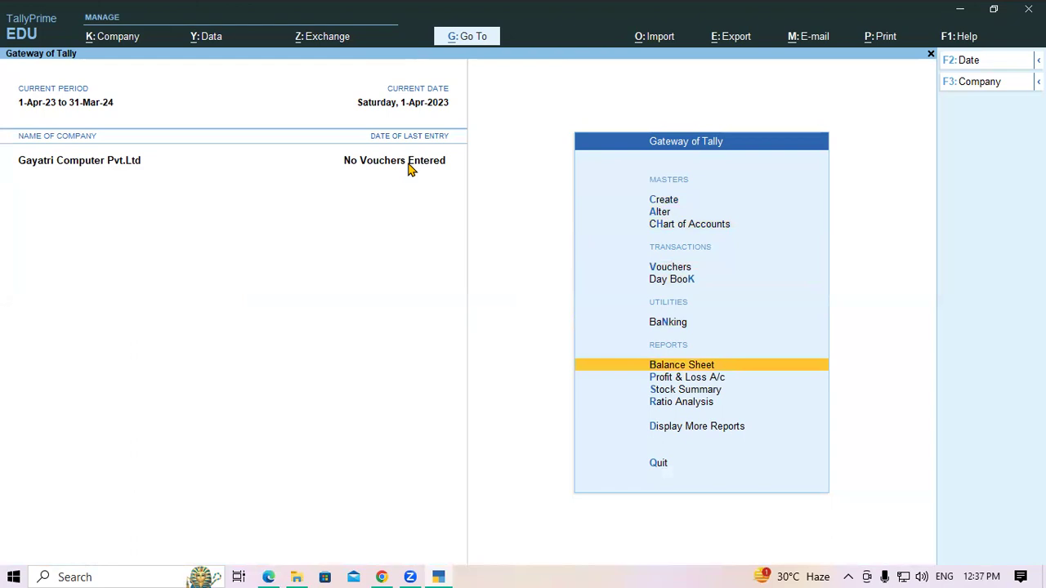
key("Return")
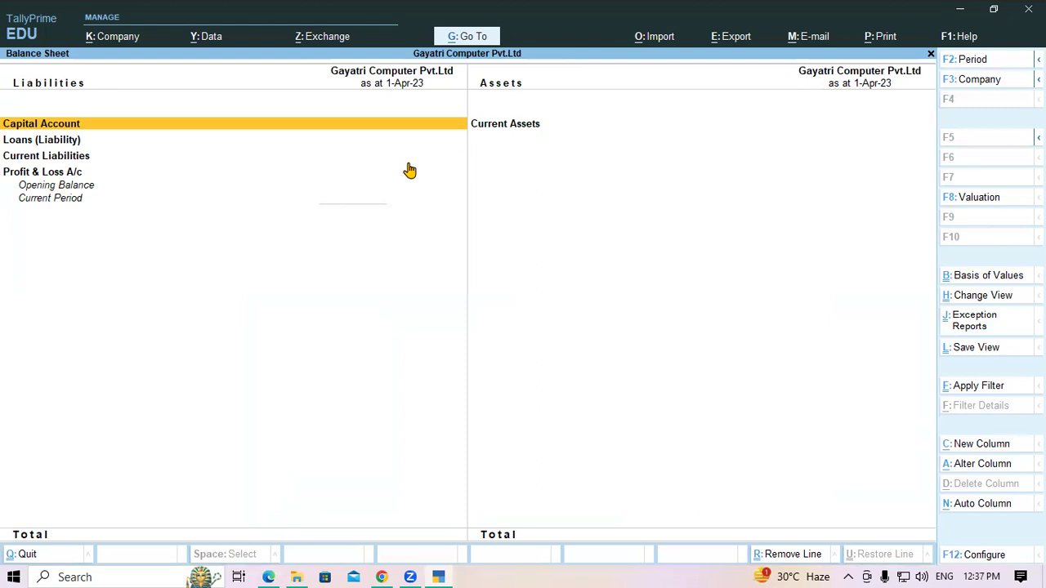
key("Escape")
key("Escape")
key("Escape")
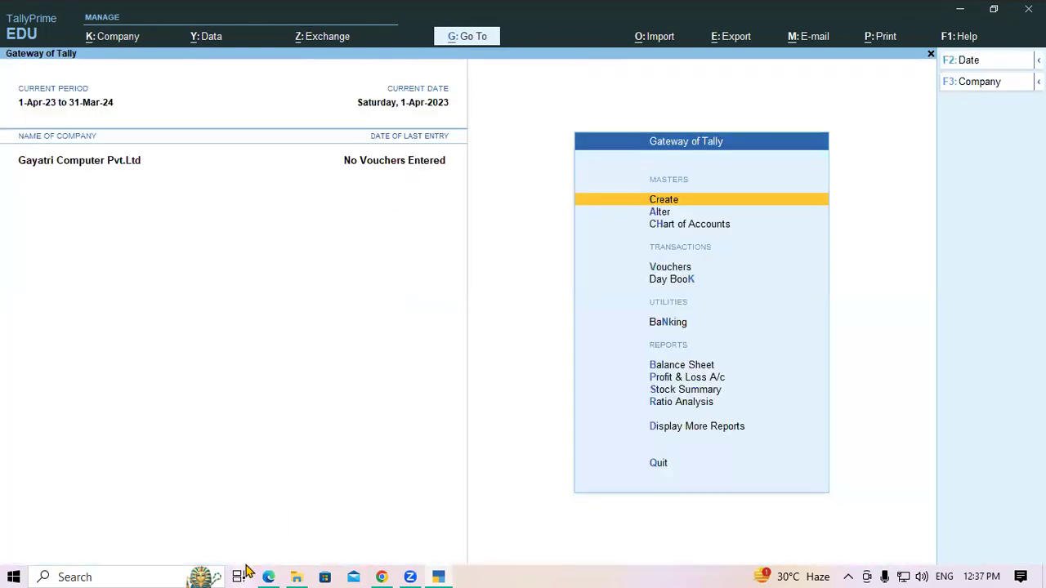
Step: In the PDF notes, highlight the Alter Company Detail heading and the F3>>Alter Company path
left_click(268, 577)
scroll(180, 391, "down", 3)
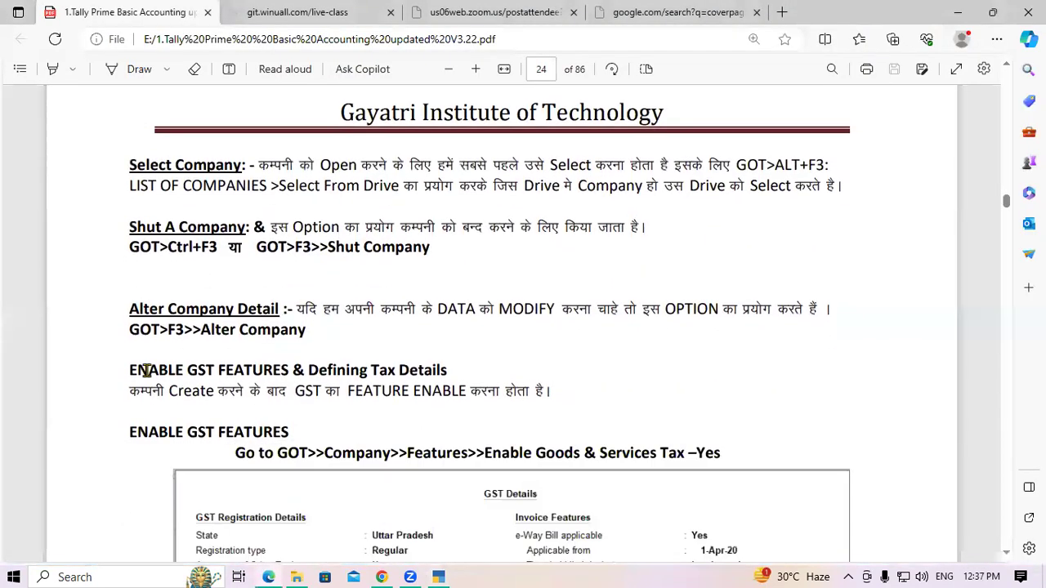
left_click_drag(151, 306, 278, 309)
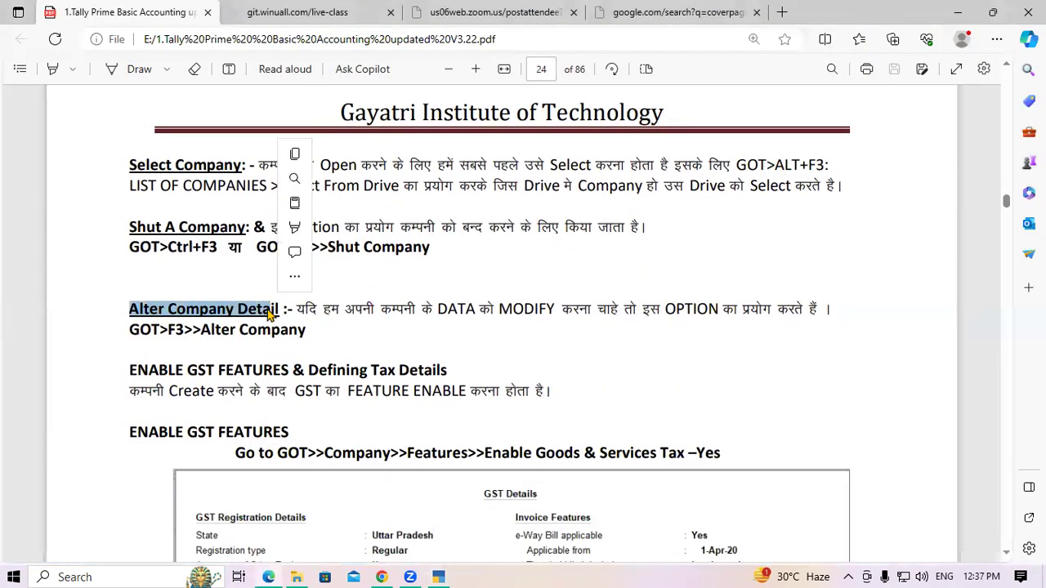
left_click(266, 309)
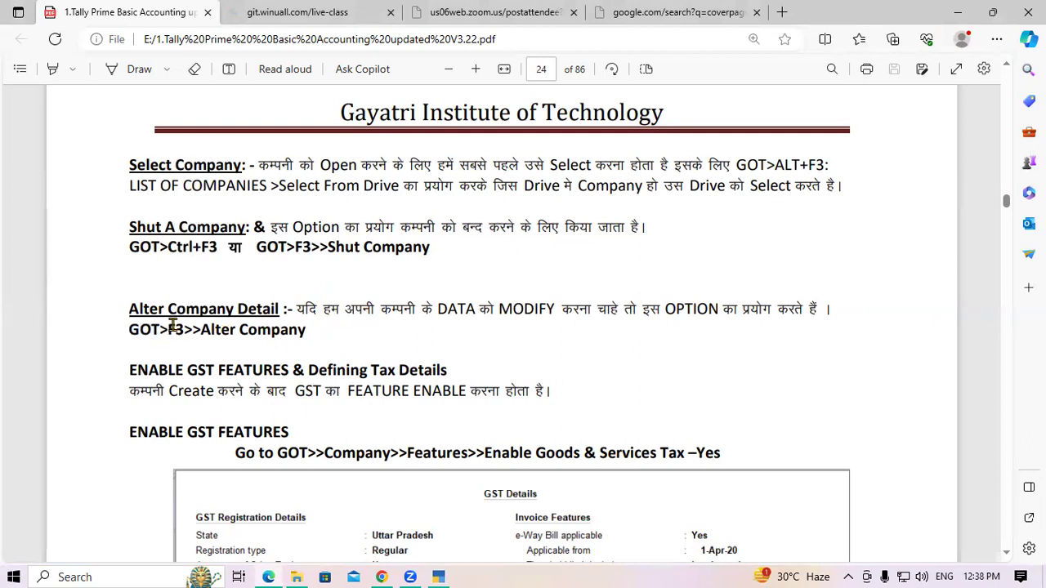
left_click_drag(199, 328, 323, 341)
left_click(323, 341)
left_click_drag(168, 331, 307, 342)
left_click(305, 337)
Step: Back in TallyPrime, browse the F3 company actions and reselect Gayatri Computer Pvt.Ltd
key("alt+Tab")
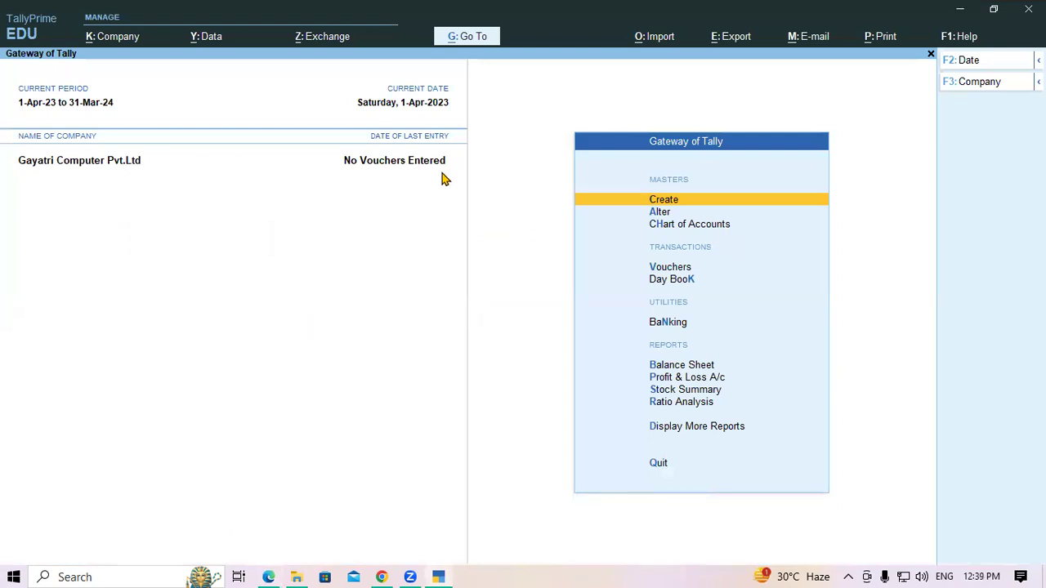
key("F3")
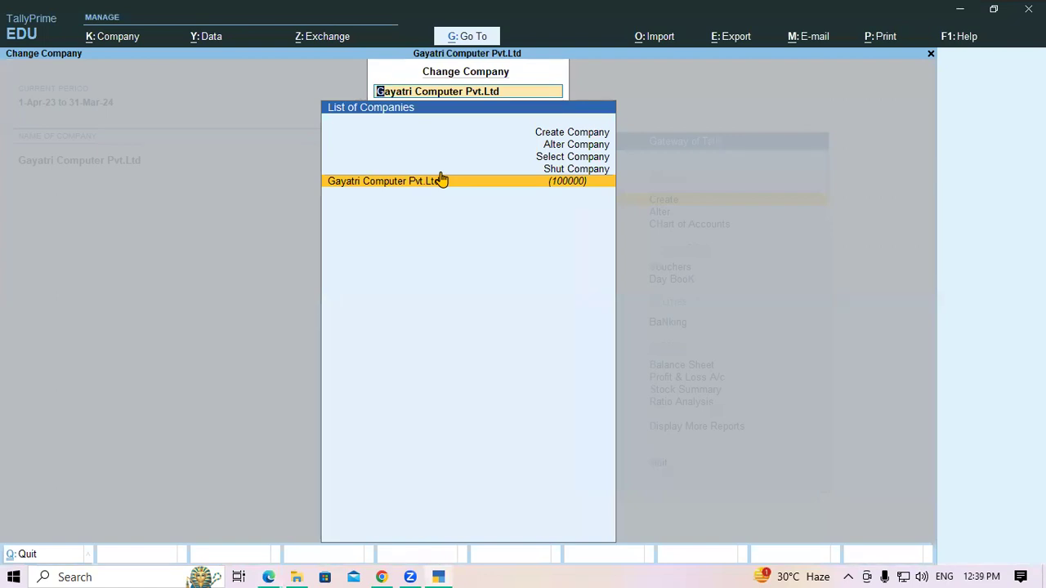
key("Up")
key("Up")
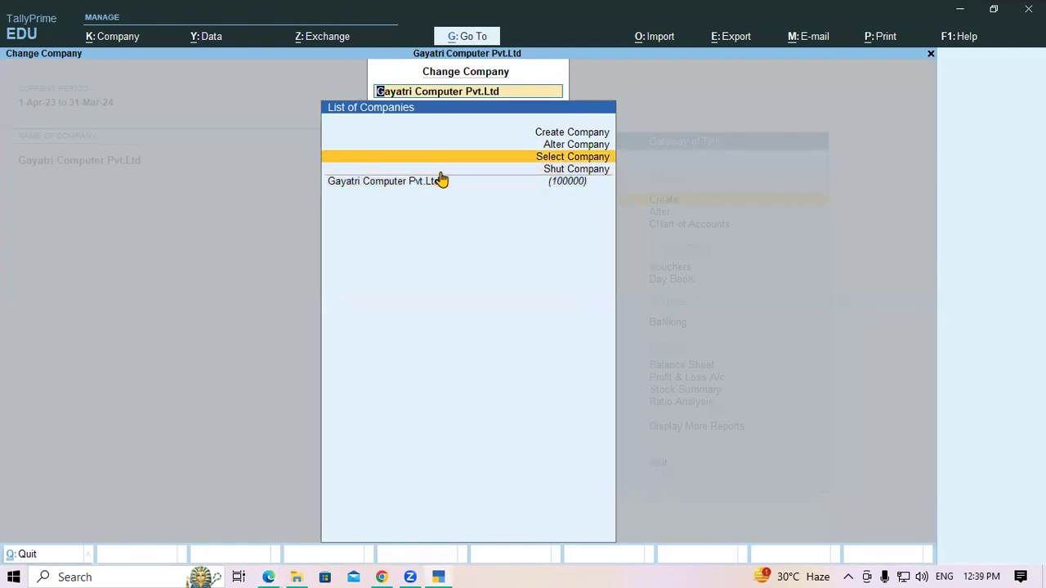
key("Up")
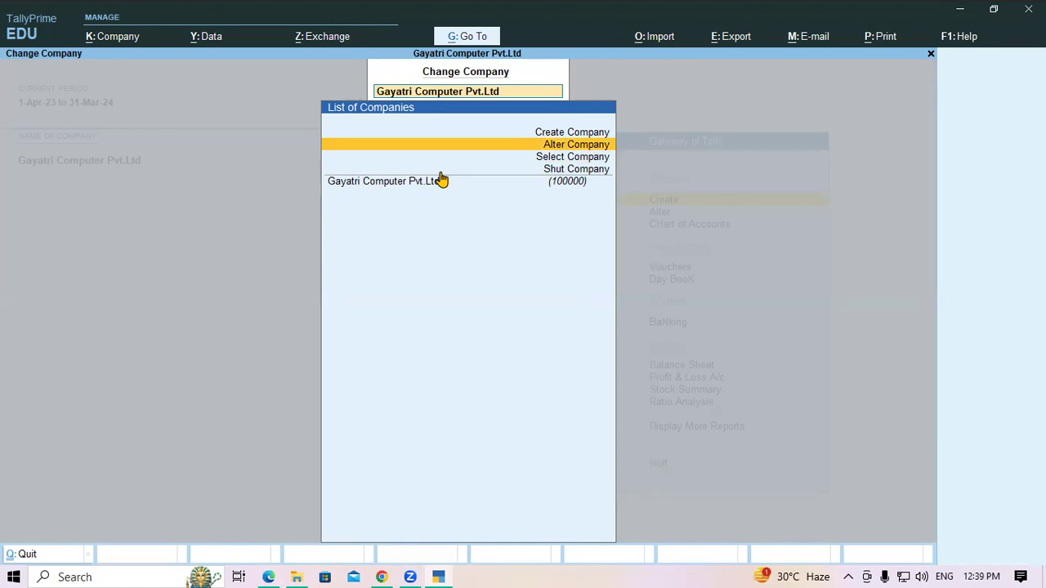
key("Up")
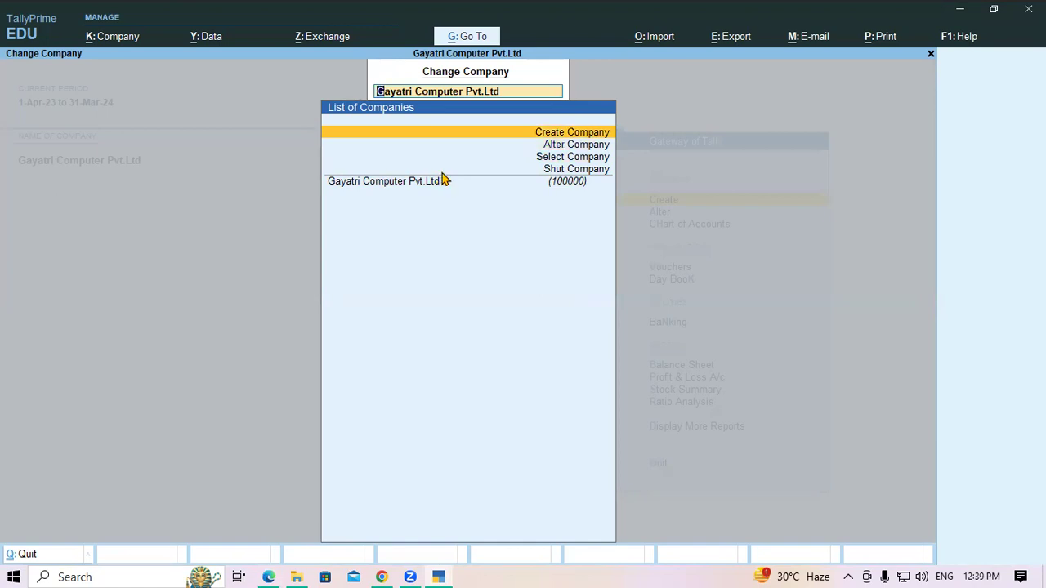
key("Down")
key("Down")
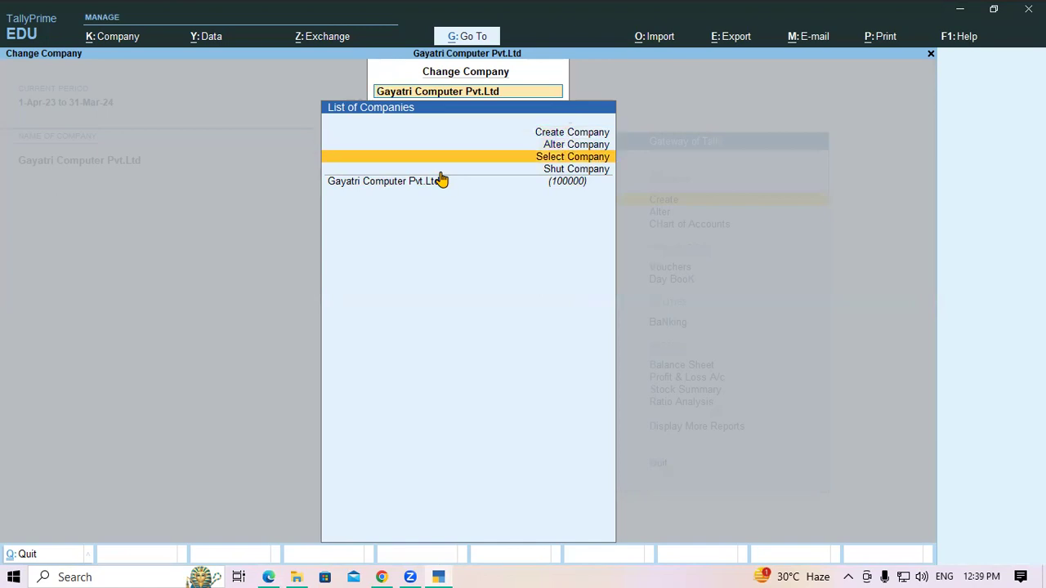
key("Down")
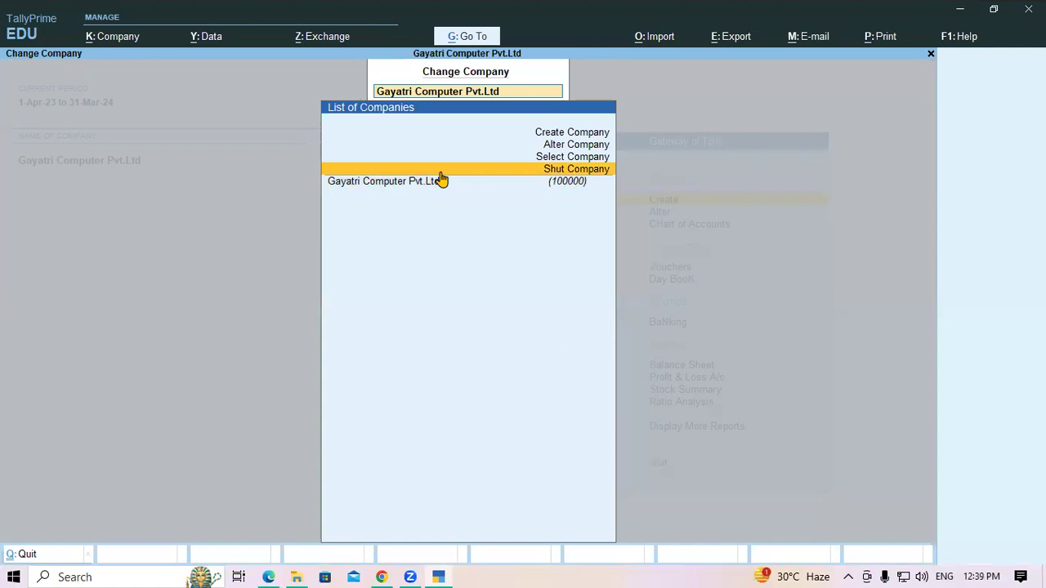
key("Up")
key("Up")
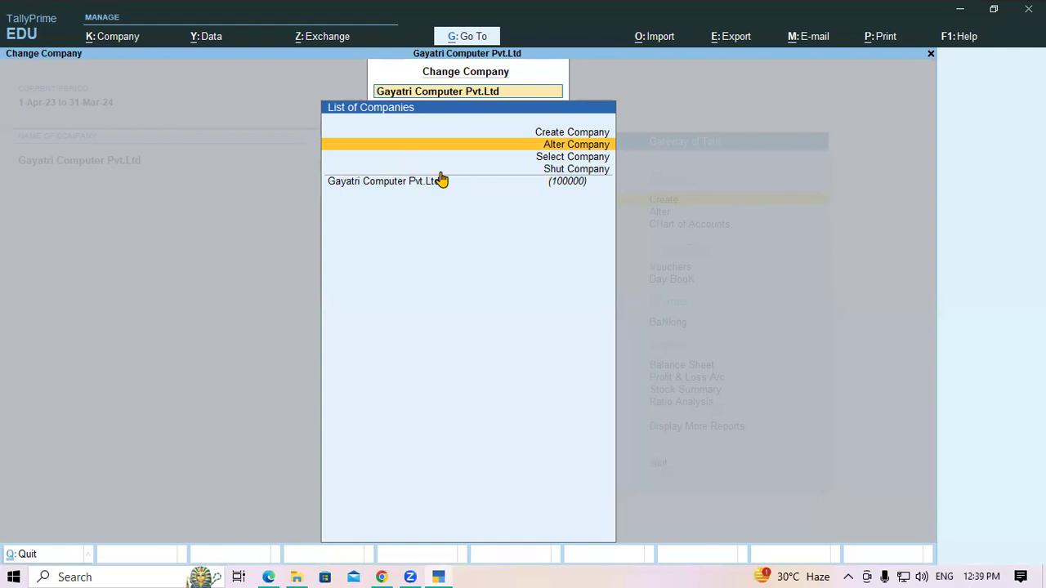
left_click(442, 180)
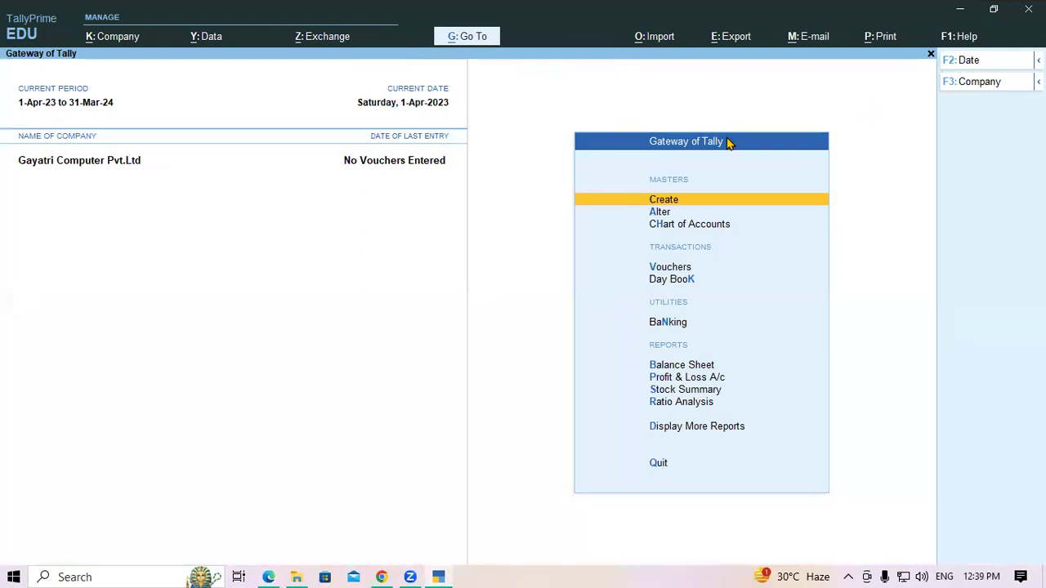
Step: Open Alter Company for Gayatri Computer, then leave the form without saving
key("F3")
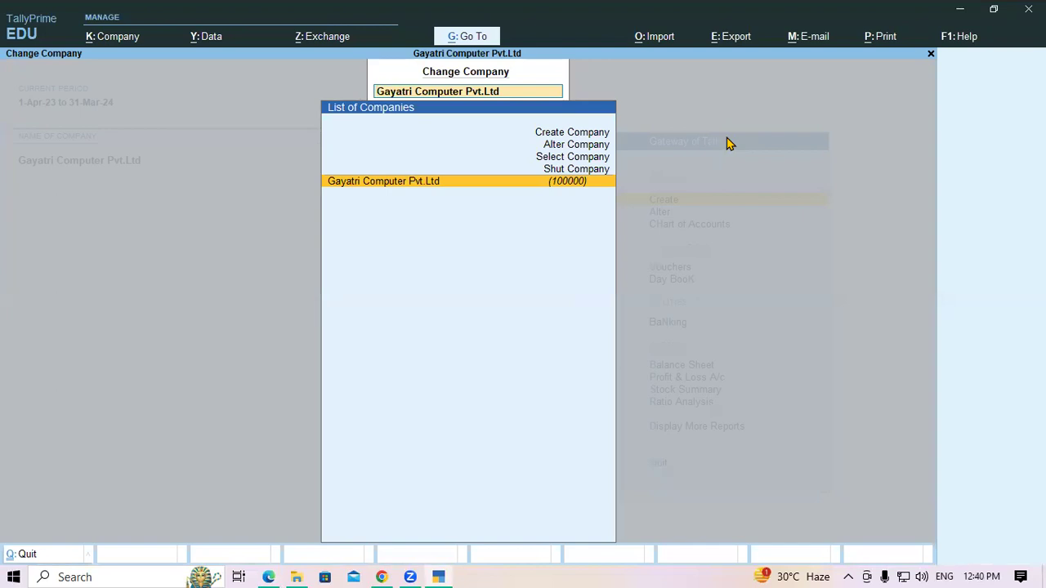
key("Up")
key("Up")
key("Up")
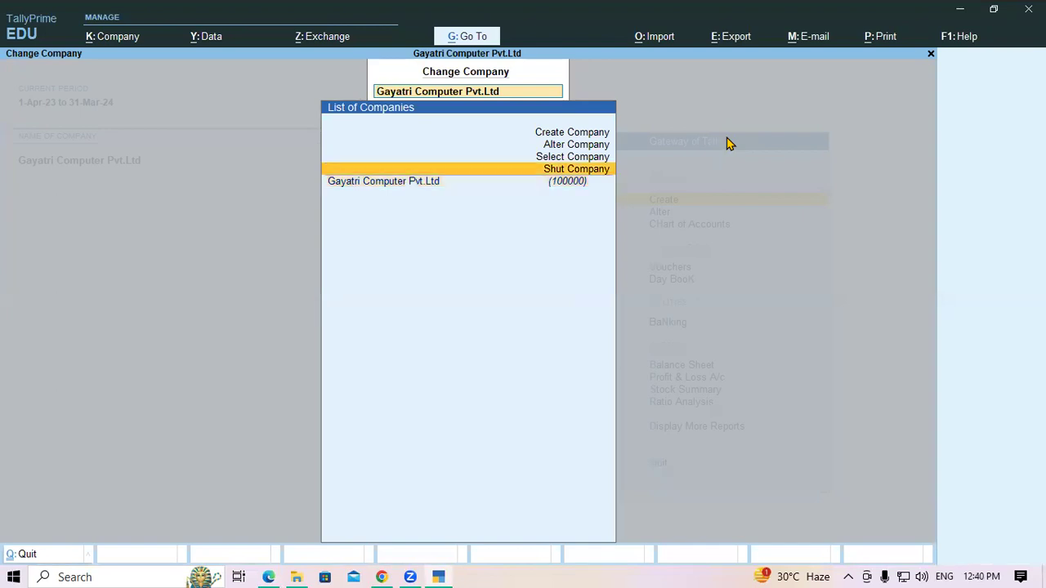
key("Return")
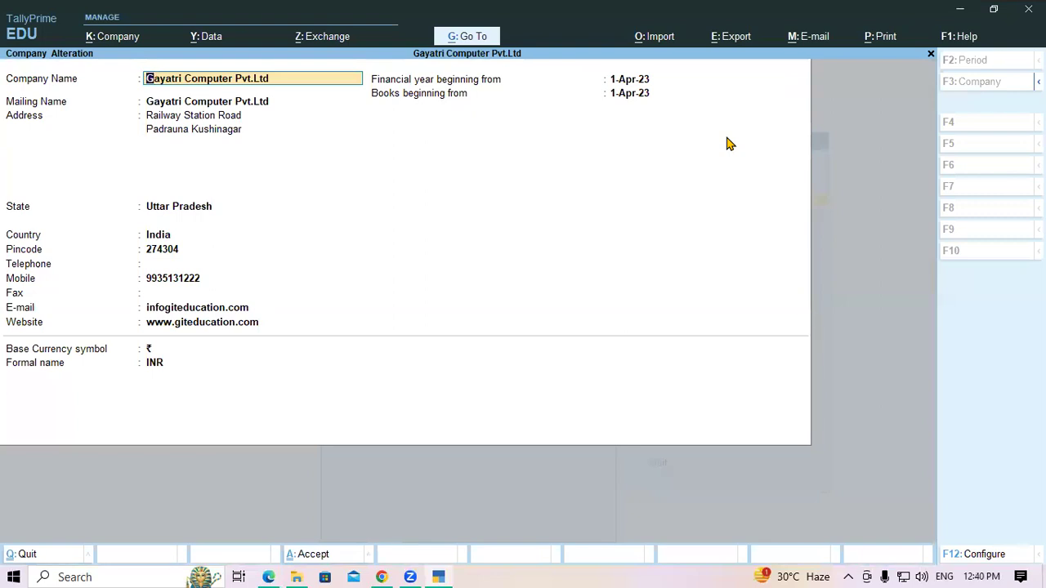
key("BackSpace")
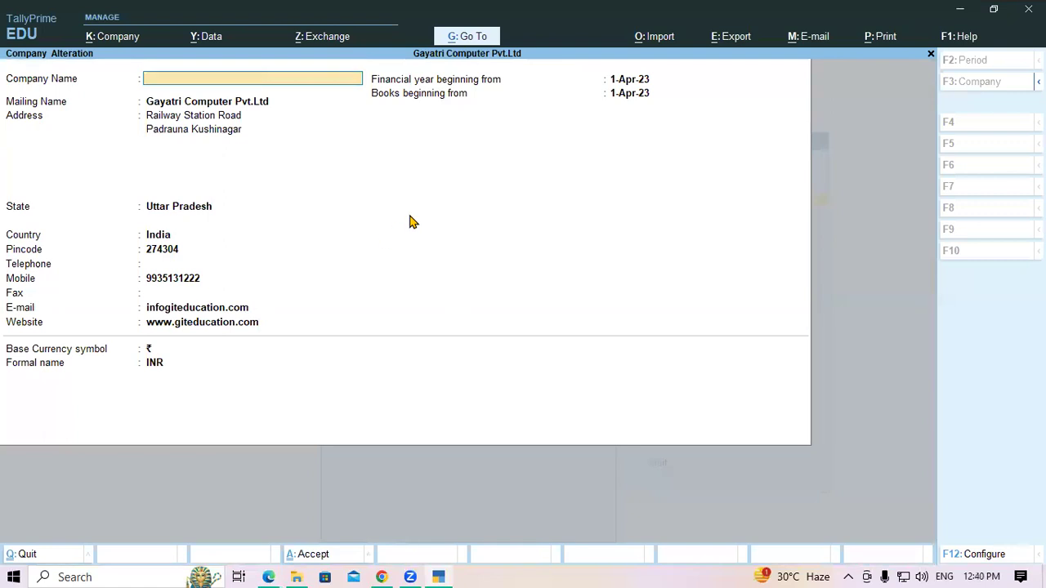
key("Escape")
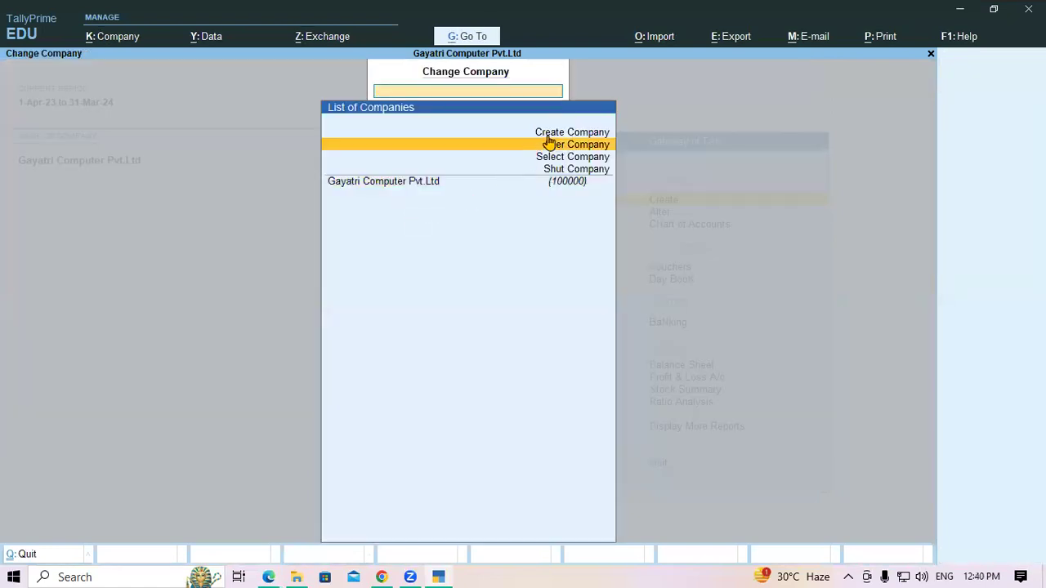
Step: Start and abandon a new company twice, then open Gayatri Computer's Company Alteration form
left_click(547, 133)
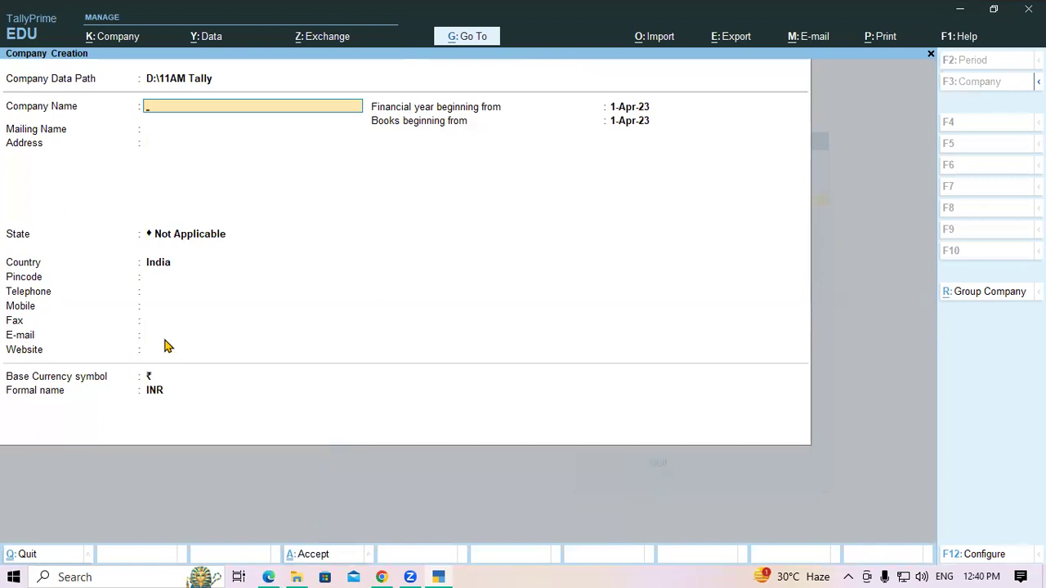
key("Escape")
key("y")
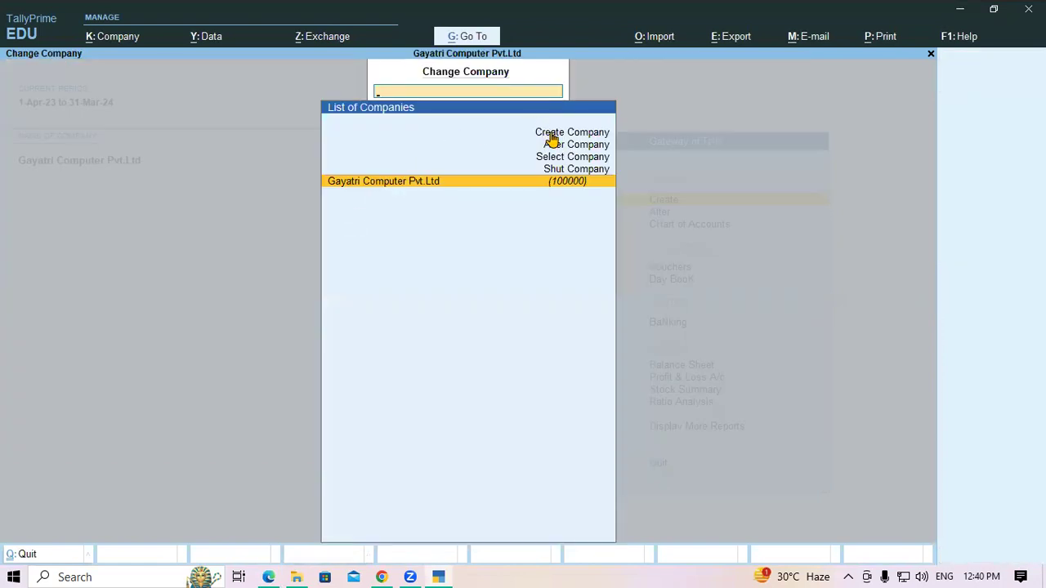
left_click(549, 133)
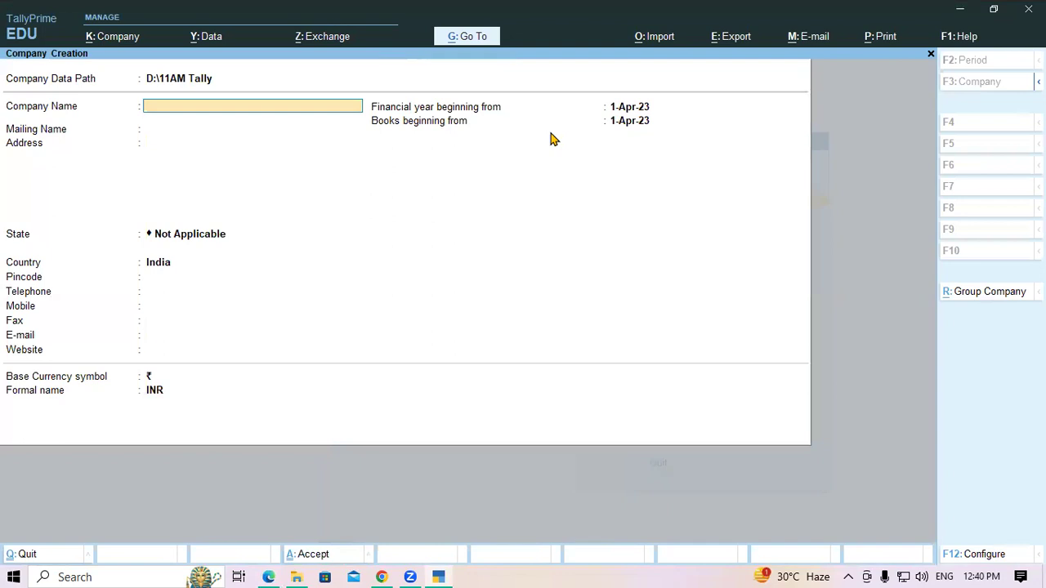
key("Escape")
key("y")
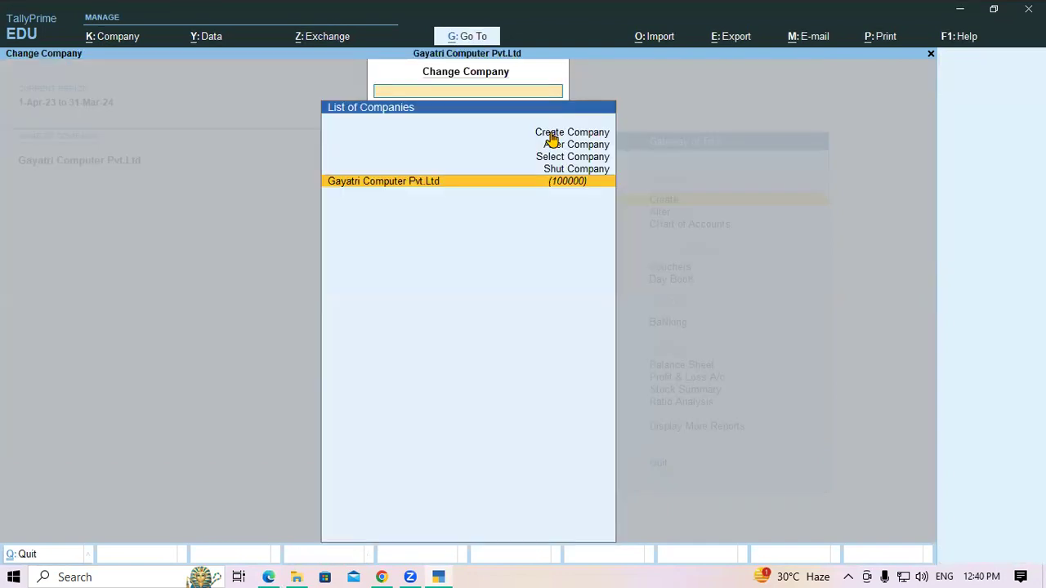
key("Up")
key("Up")
key("Up")
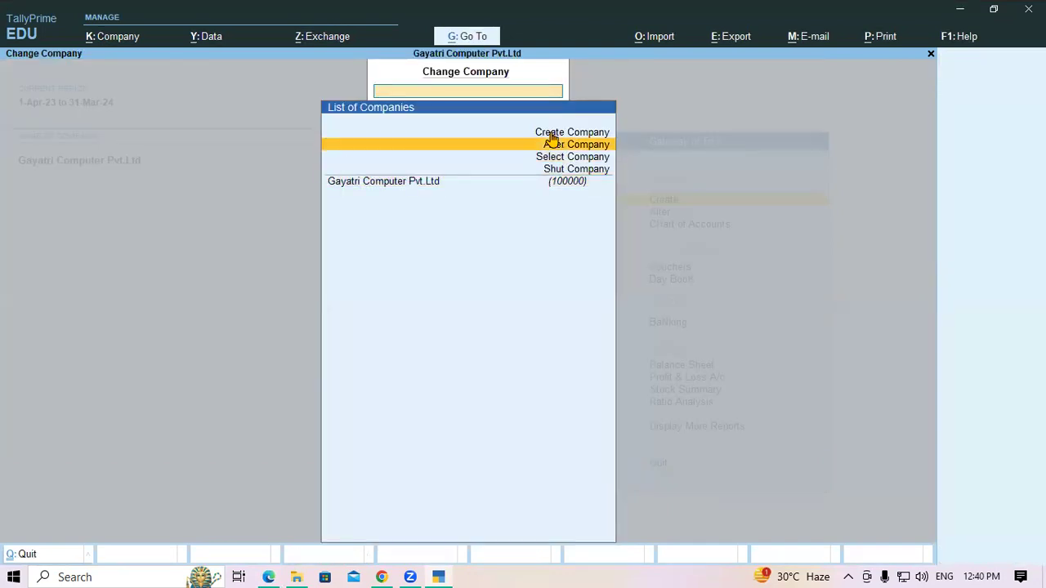
key("Return")
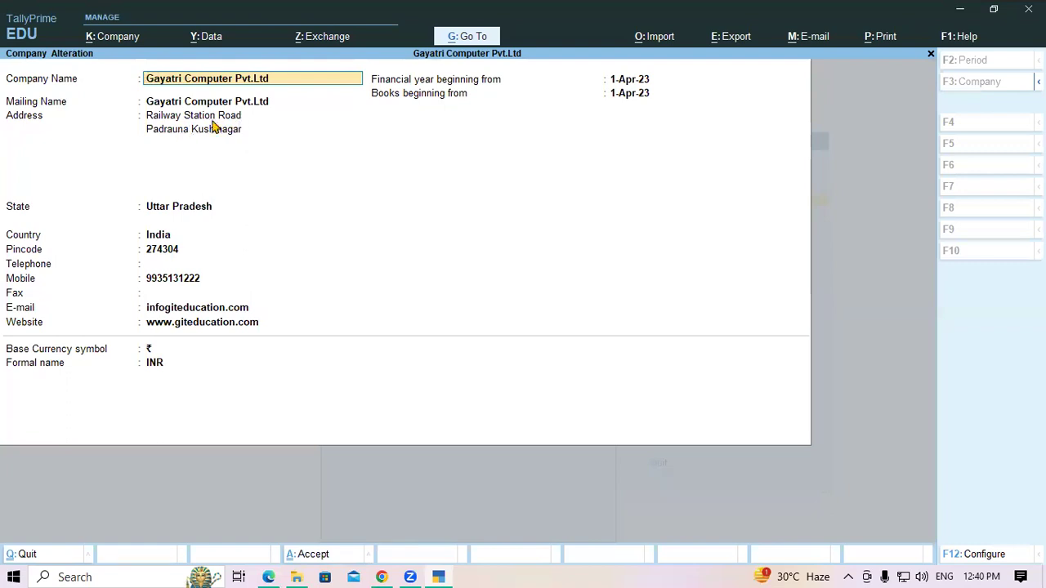
Step: Keep the name, Uttar Pradesh state and pincode, enter the telephone and fax numbers, and save
key("Return")
key("Return")
key("Return")
key("Return")
key("Return")
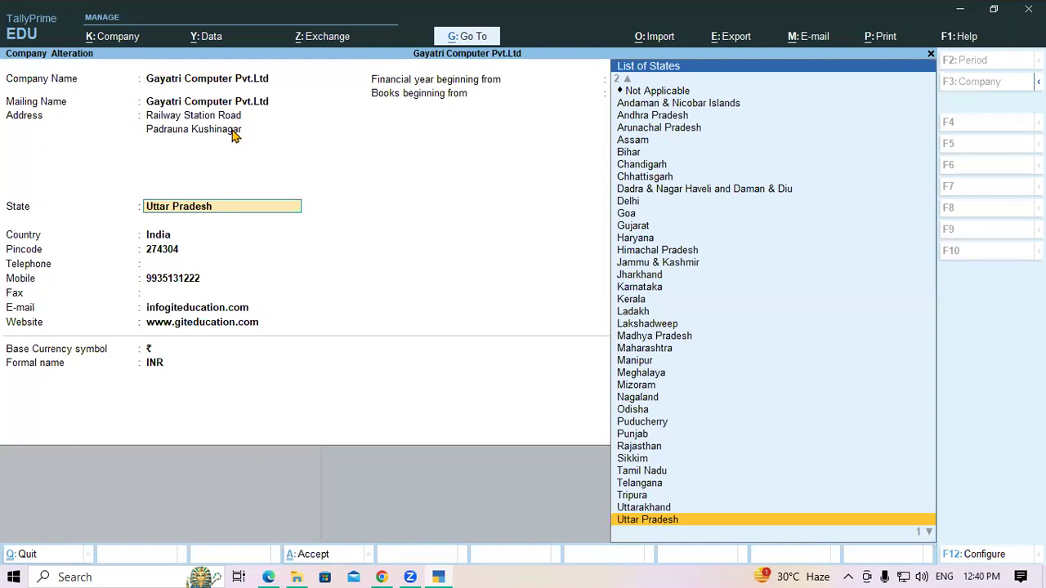
key("Return")
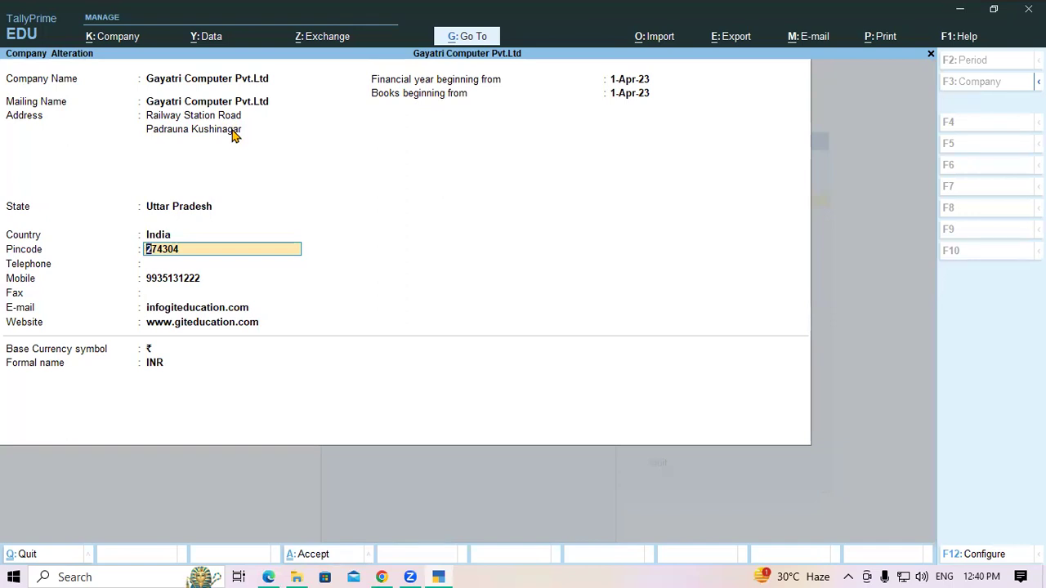
key("Return")
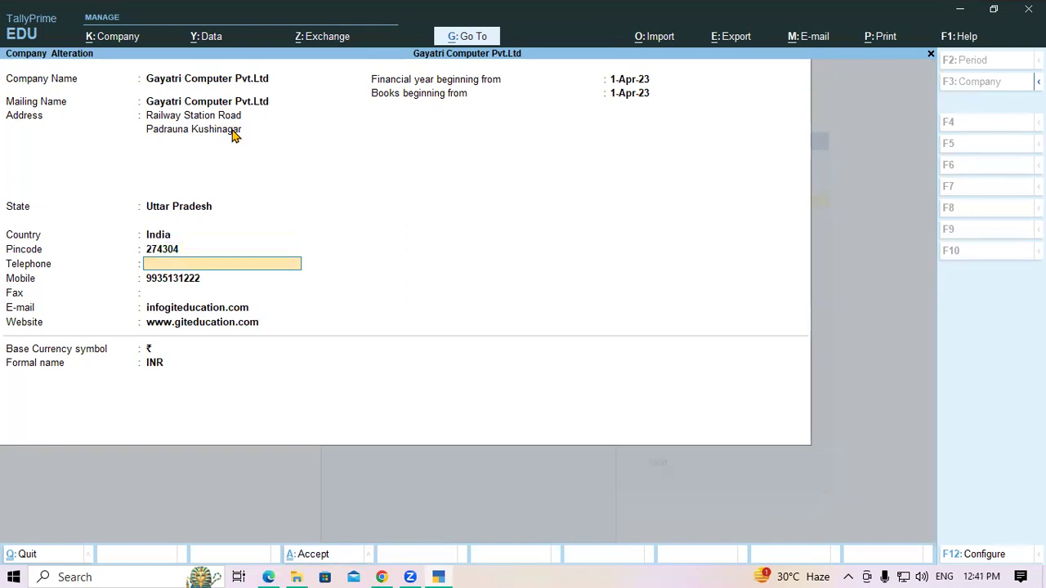
type("78787888")
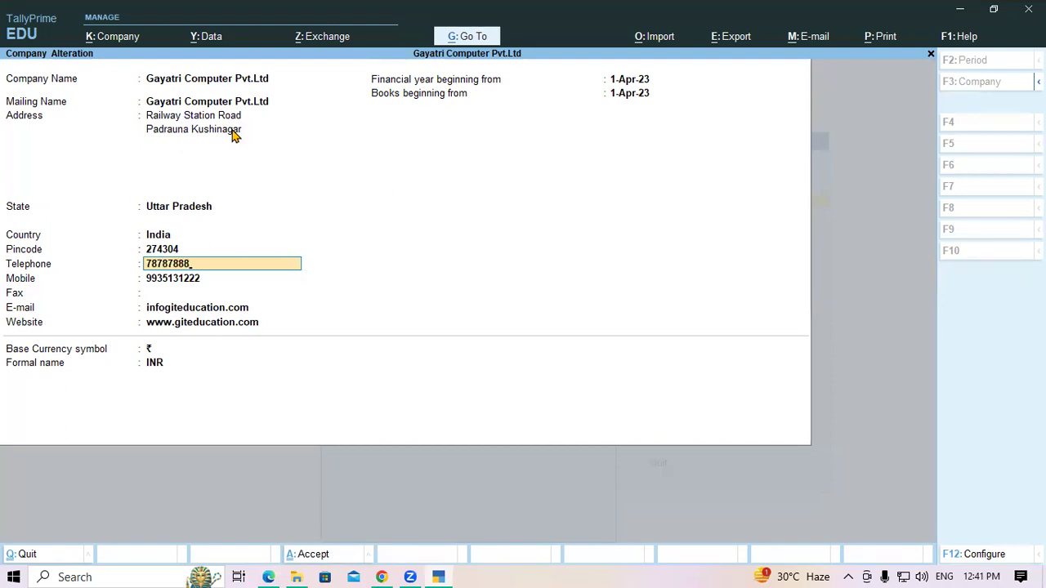
key("Return")
key("Return")
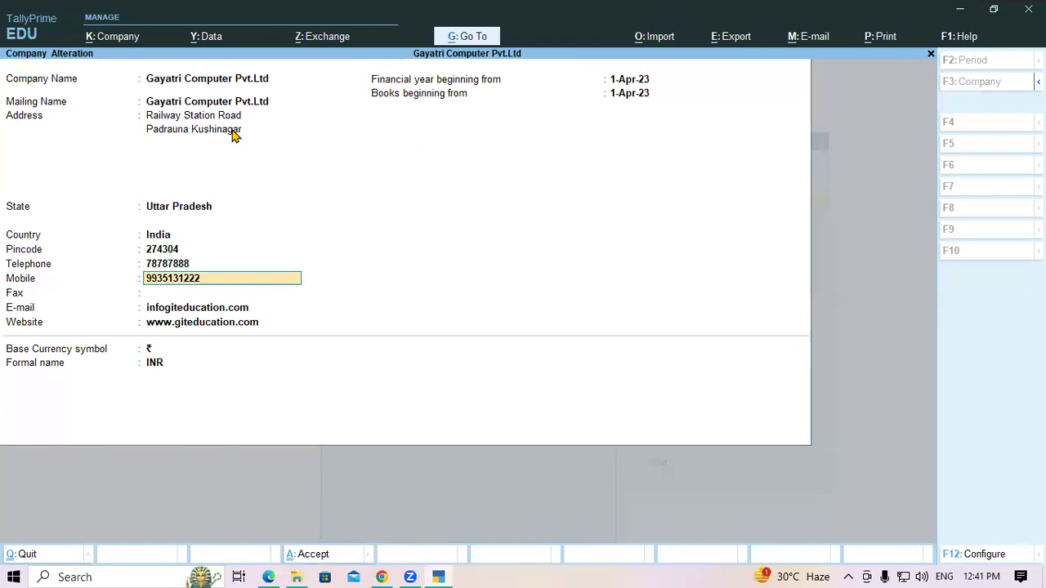
type("5656565")
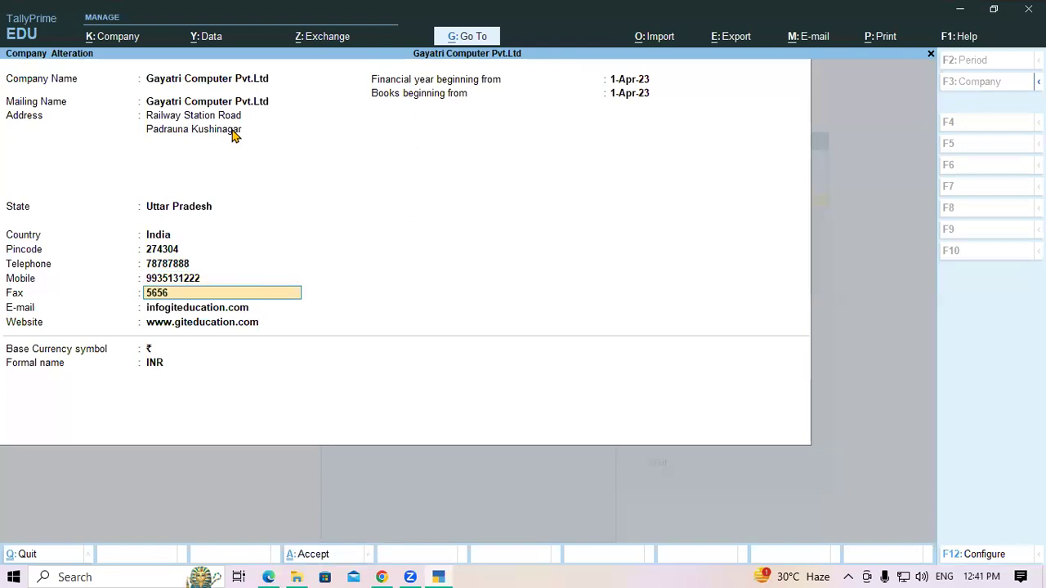
key("Return")
key("Return")
key("Return")
key("Return")
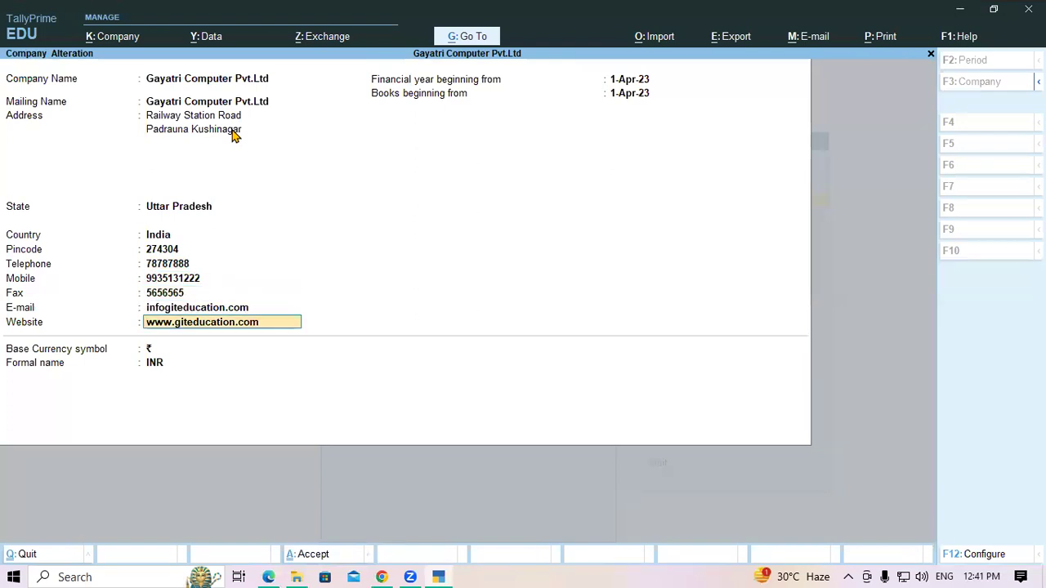
key("Return")
key("Return")
key("Return")
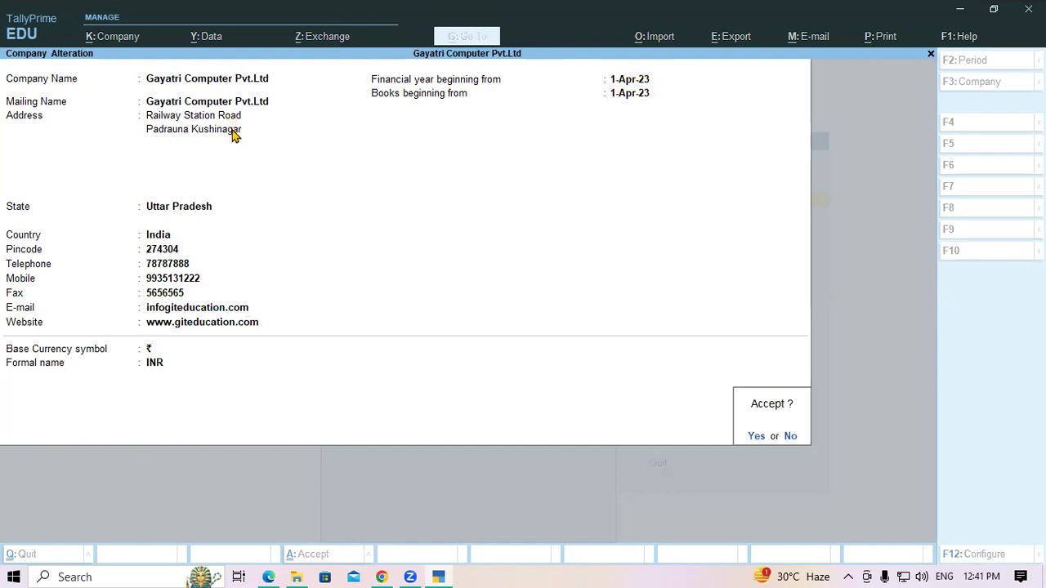
key("Return")
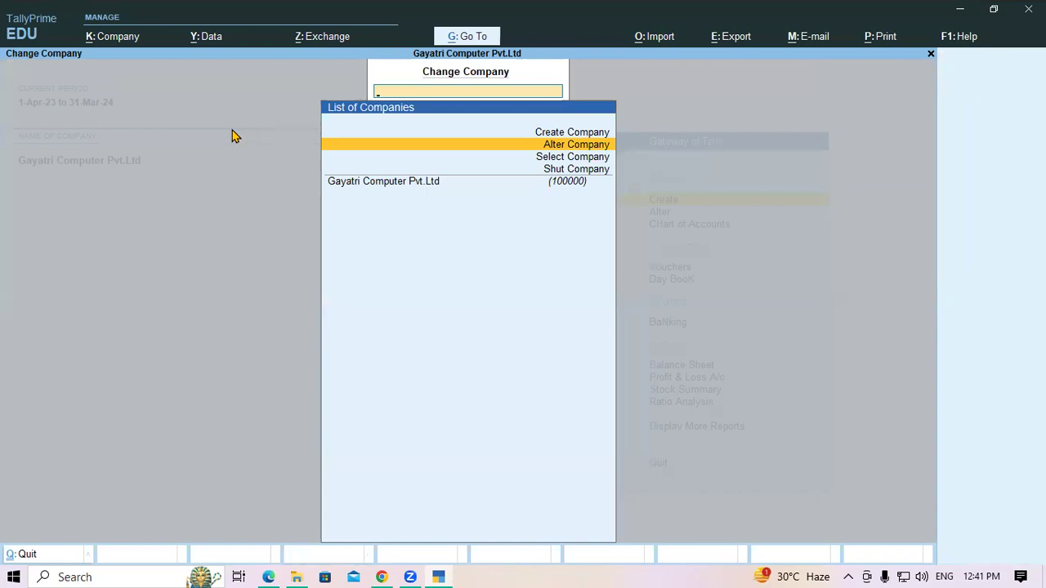
Step: Delete the telephone and fax numbers in Company Alteration, accept with Yes, and exit the list
key("Return")
key("Return")
key("Return")
key("Return")
key("Return")
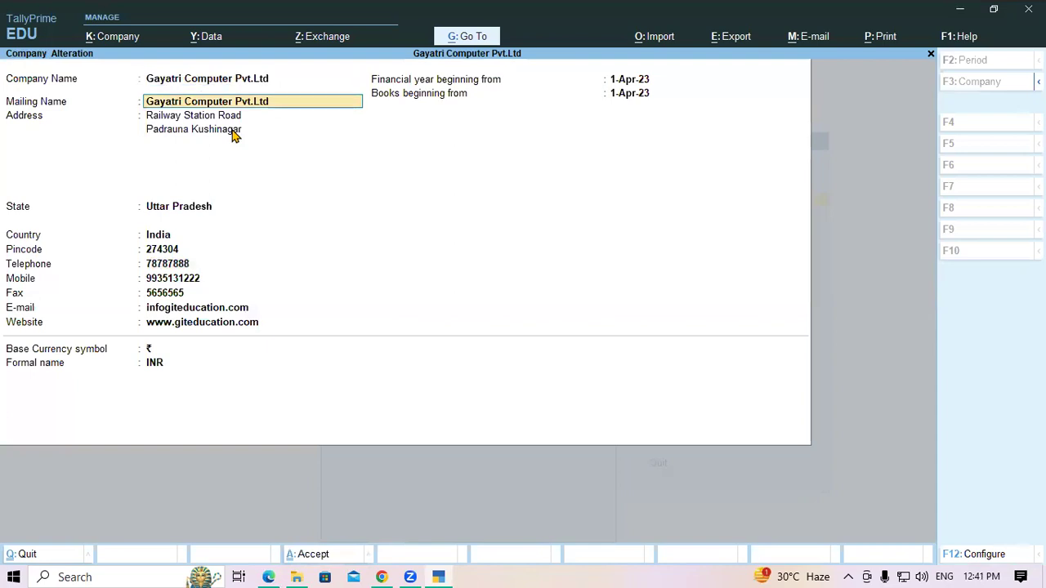
key("Return")
key("Return")
key("Return")
key("Return")
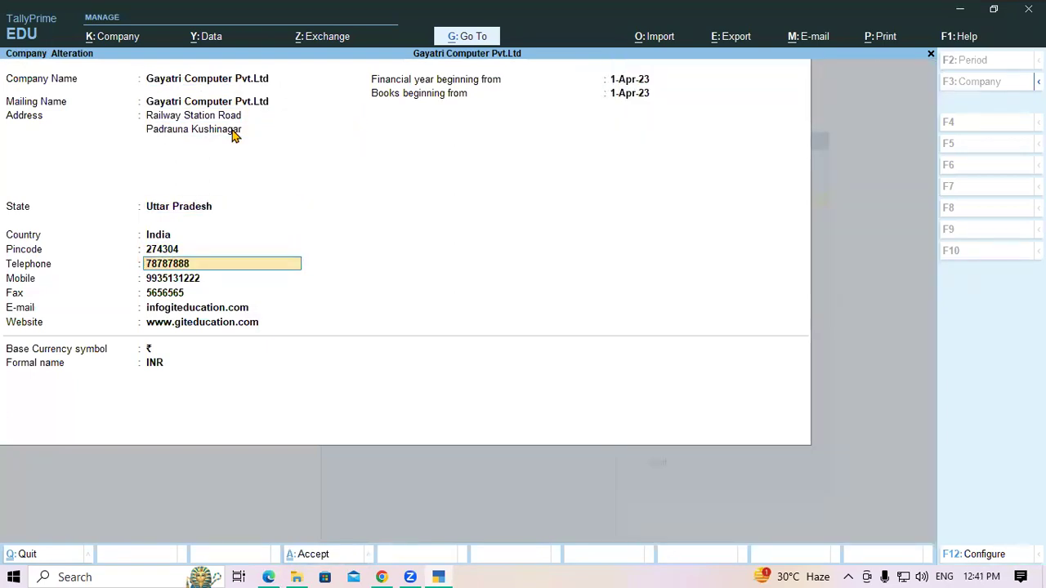
key("Delete")
key("Delete")
key("Delete")
key("Delete")
key("Delete")
key("Delete")
key("Delete")
key("Delete")
key("Return")
key("Return")
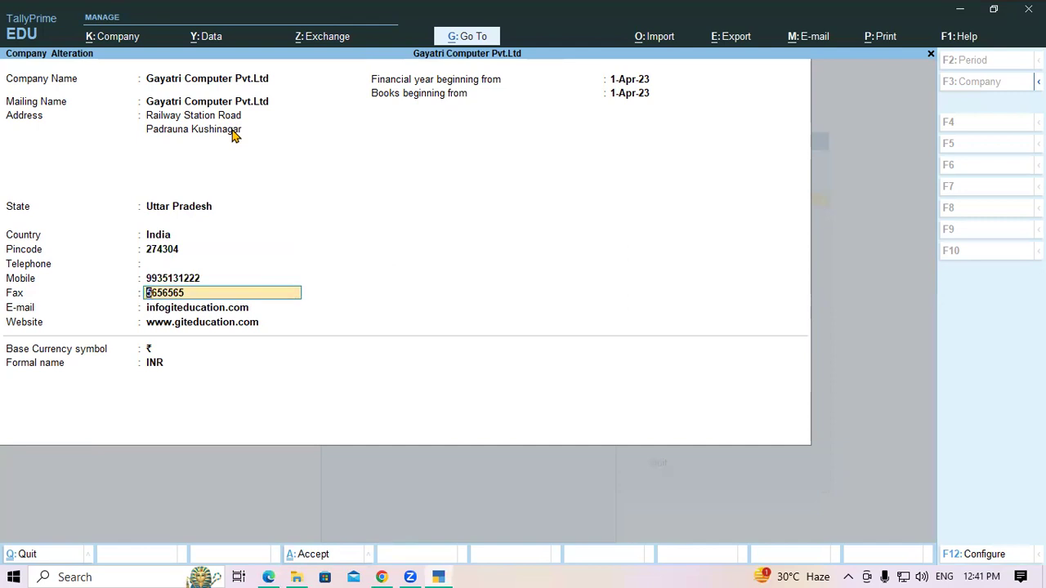
key("Delete")
key("Delete")
key("Delete")
key("Delete")
key("Delete")
key("Delete")
key("Delete")
key("Return")
key("Return")
key("Return")
key("Return")
key("Return")
key("Return")
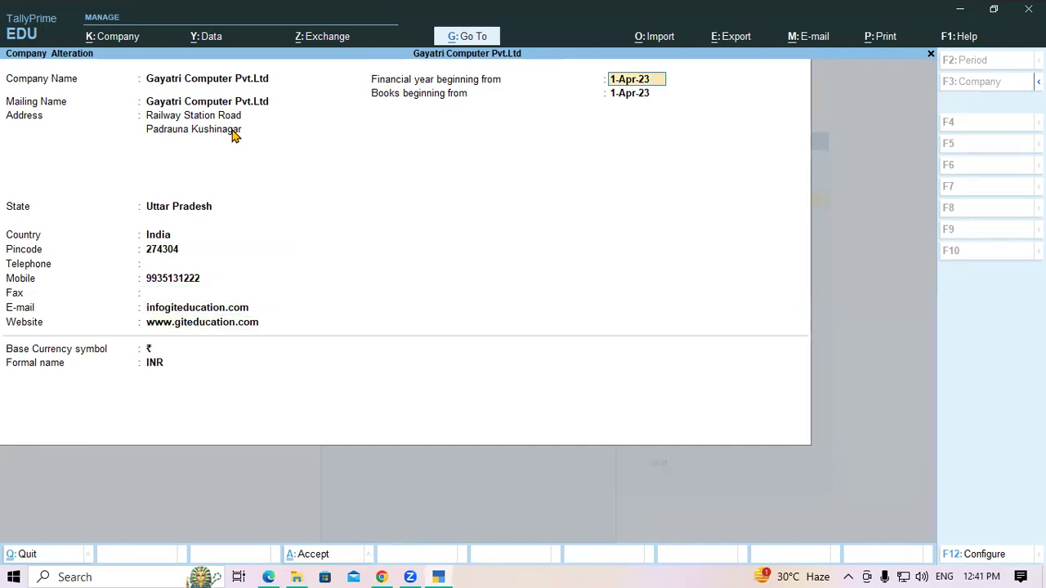
key("Return")
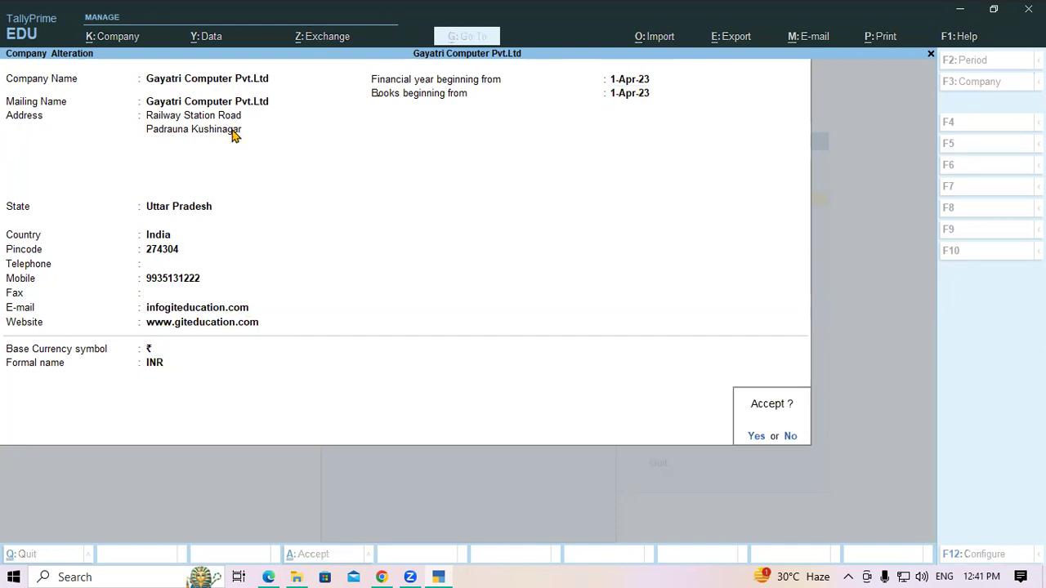
key("y")
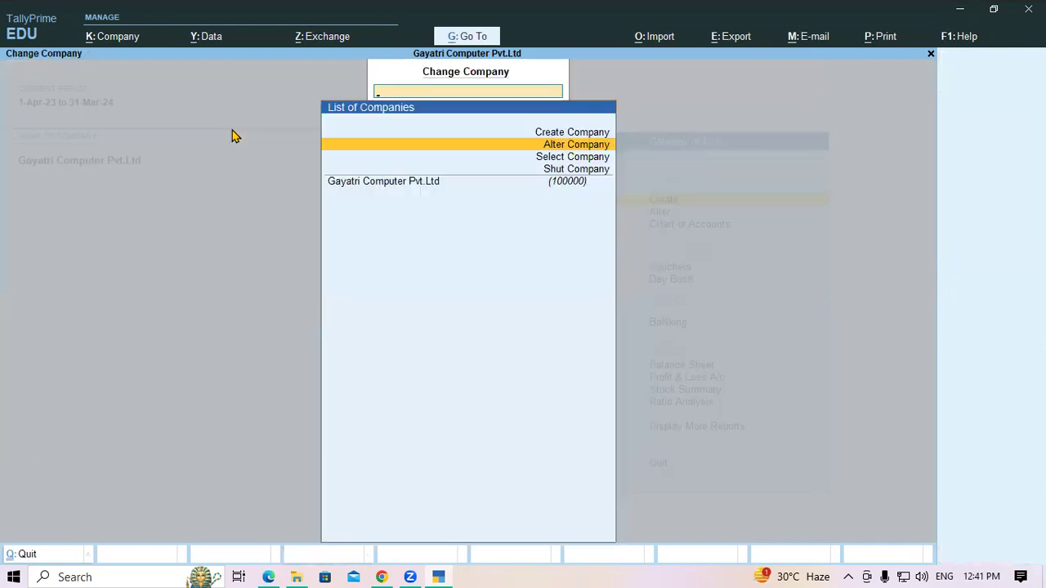
key("Escape")
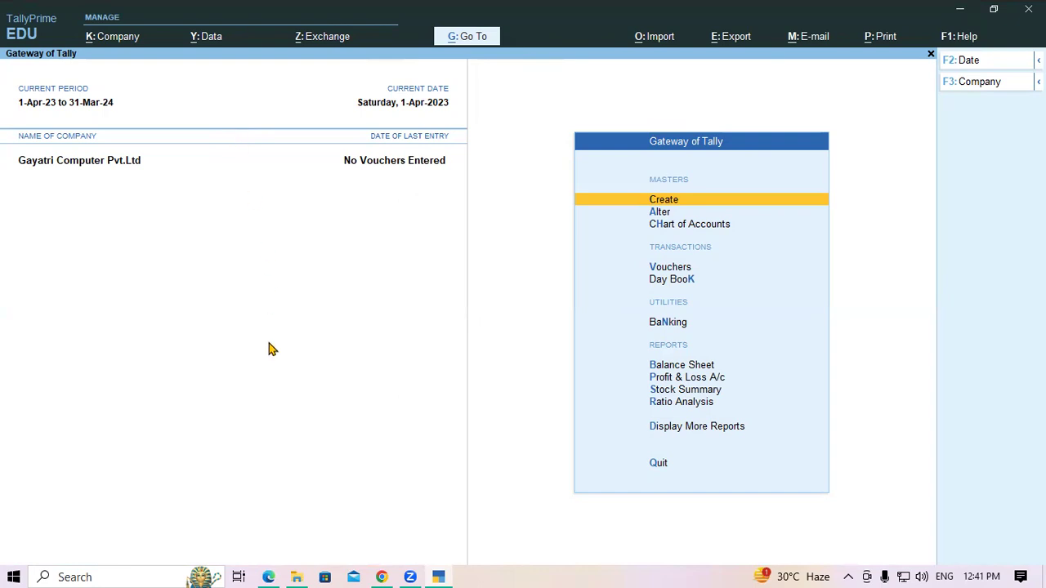
Step: In the Tally notes PDF, highlight the Select Company, Shut A Company and Alter Company Detail headings
mouse_move(266, 572)
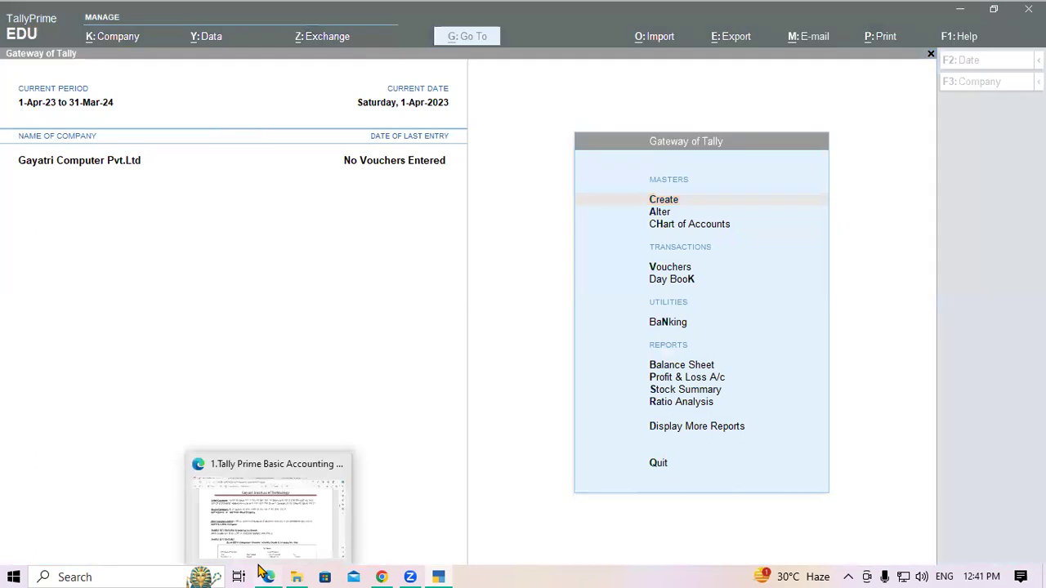
left_click(270, 511)
scroll(147, 151, "up", 1)
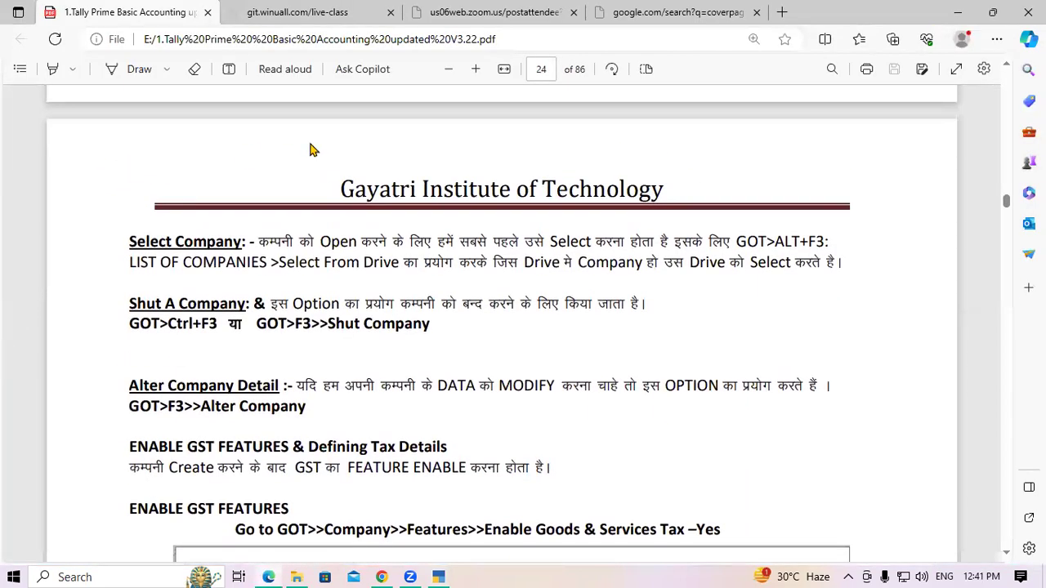
left_click_drag(129, 245, 245, 241)
left_click(230, 273)
left_click_drag(128, 304, 264, 309)
left_click(260, 318)
left_click_drag(130, 386, 307, 398)
left_click(304, 392)
Step: Scroll down and highlight the ENABLE GST FEATURES heading
scroll(304, 391, "down", 2)
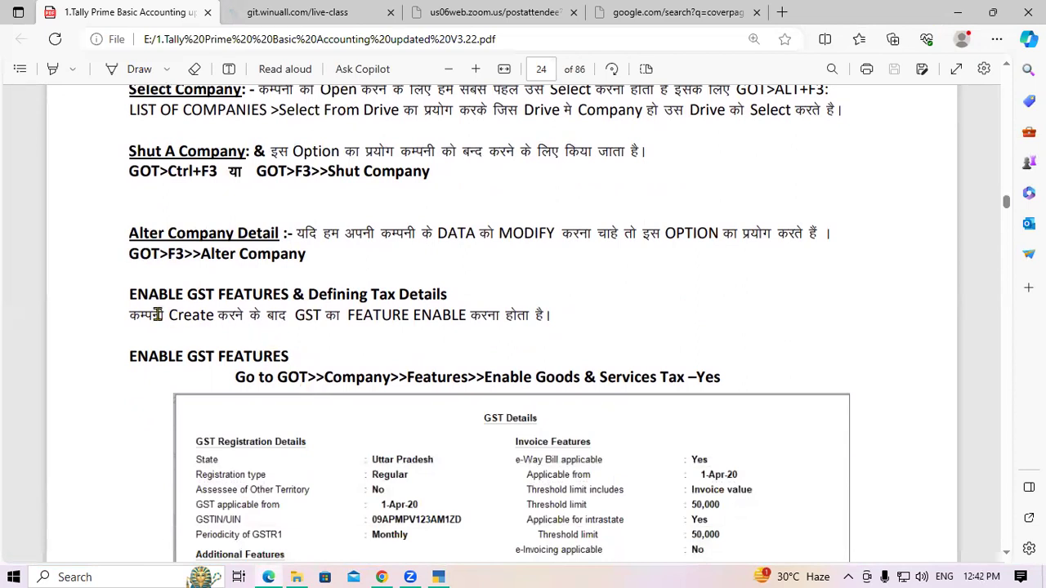
left_click_drag(129, 298, 439, 300)
left_click(436, 298)
Step: Highlight the ENABLE GST FEATURES heading and the GOT>>Company>>Features>>Enable Goods & Services Tax path
scroll(263, 369, "down", 2)
left_click_drag(131, 275, 296, 283)
left_click(291, 280)
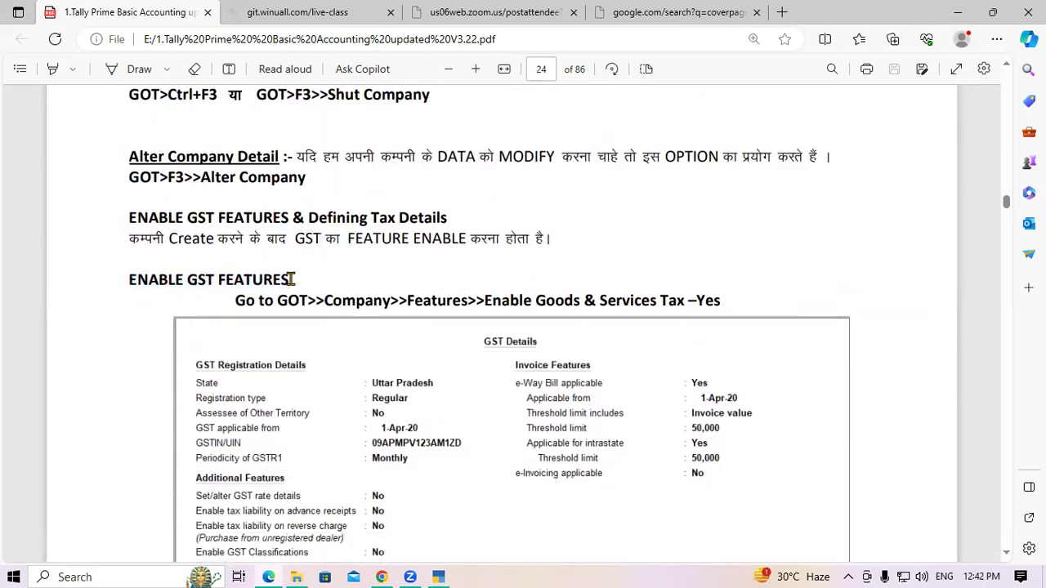
left_click_drag(236, 300, 305, 300)
left_click(313, 299)
double_click(357, 300)
left_click(384, 300)
left_click_drag(406, 300, 463, 302)
left_click(463, 302)
left_click_drag(485, 300, 745, 301)
left_click(668, 301)
Step: Scroll through the GST field explanations, then return to TallyPrime
scroll(409, 301, "down", 6)
scroll(331, 272, "down", 1)
scroll(331, 271, "up", 3)
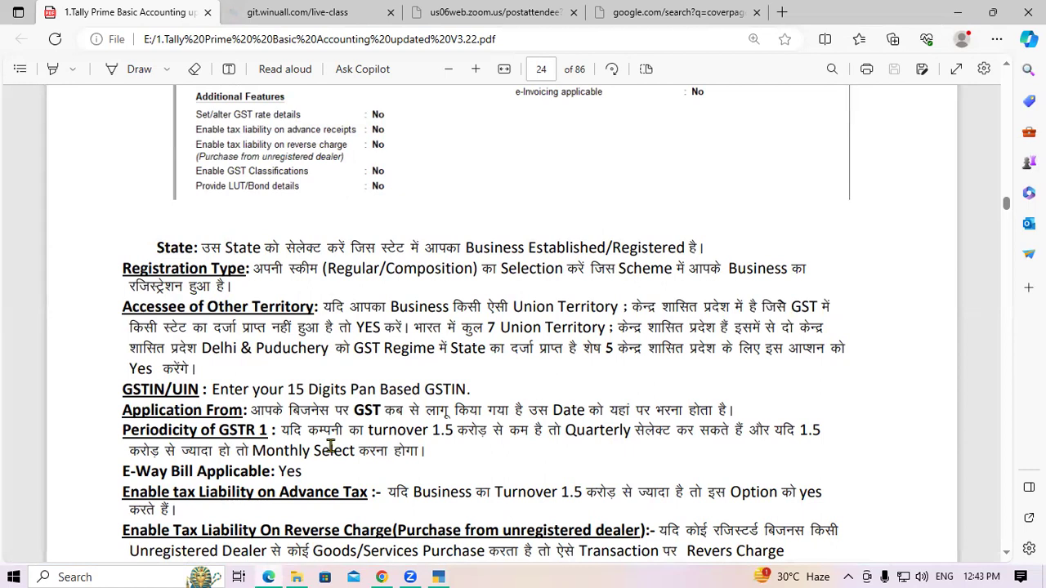
left_click(438, 576)
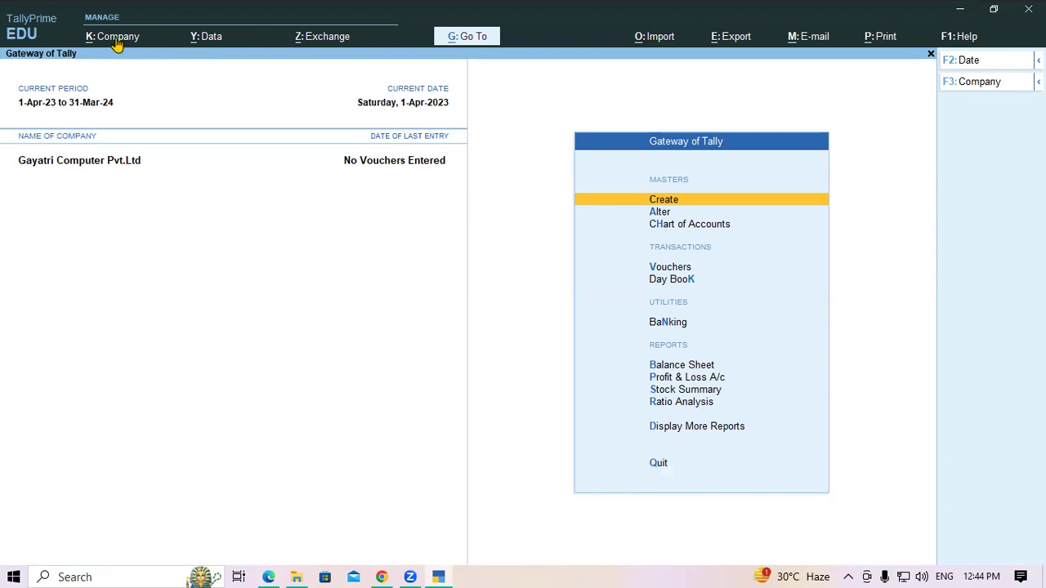
Step: Open K: Company and choose Features (F11) for Gayatri Computer Pvt.Ltd
left_click(117, 41)
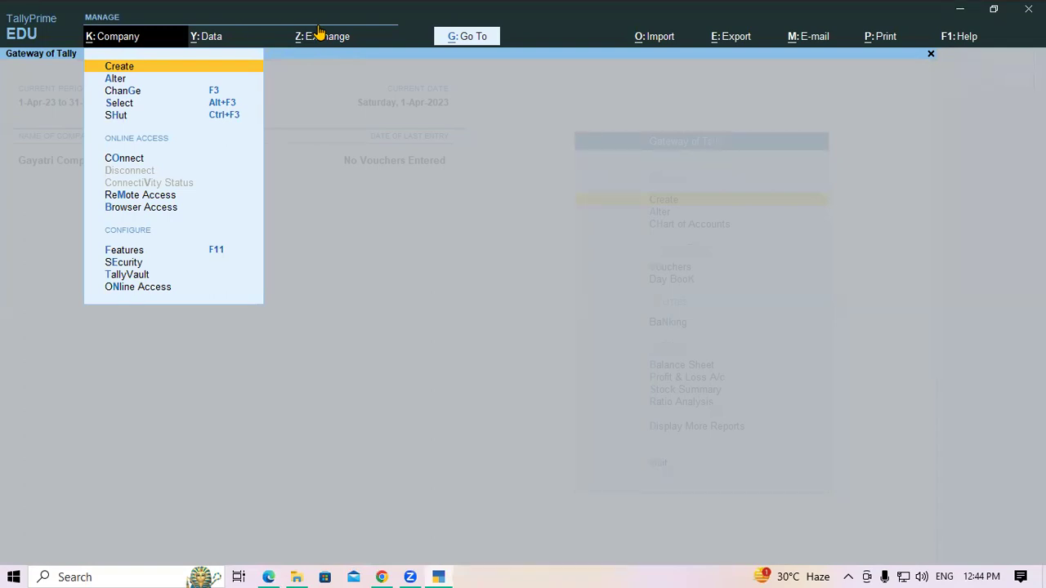
key("Down")
key("Down")
key("Down")
key("Down")
key("Down")
key("Down")
key("Down")
key("Down")
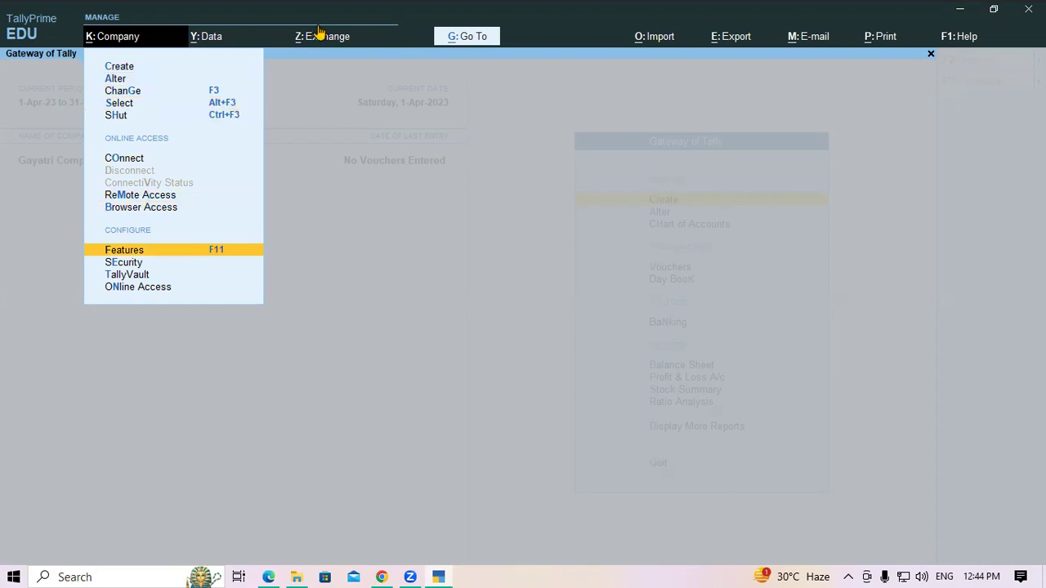
key("Return")
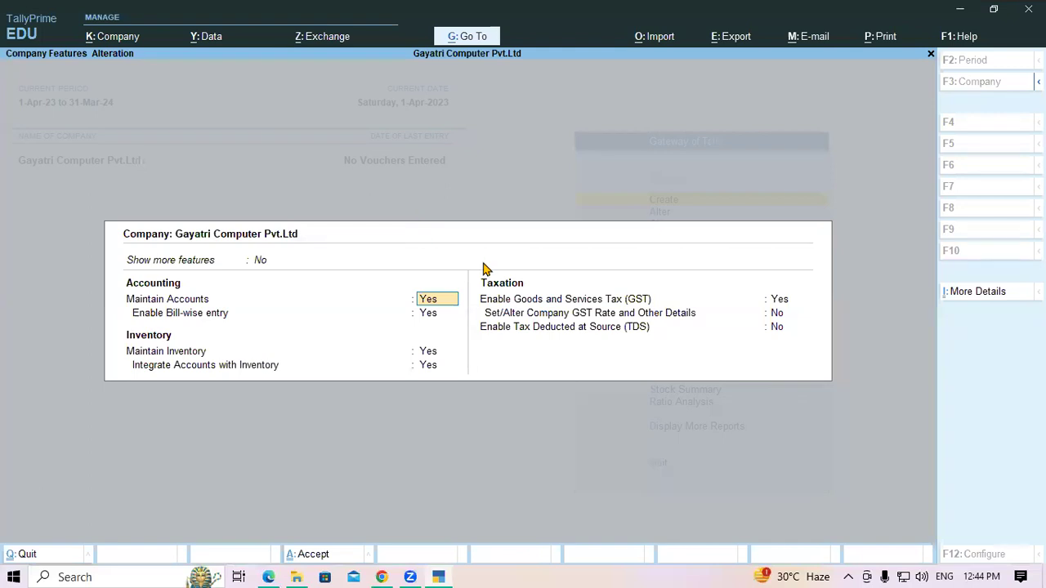
key("Return")
key("Return")
key("Return")
key("Return")
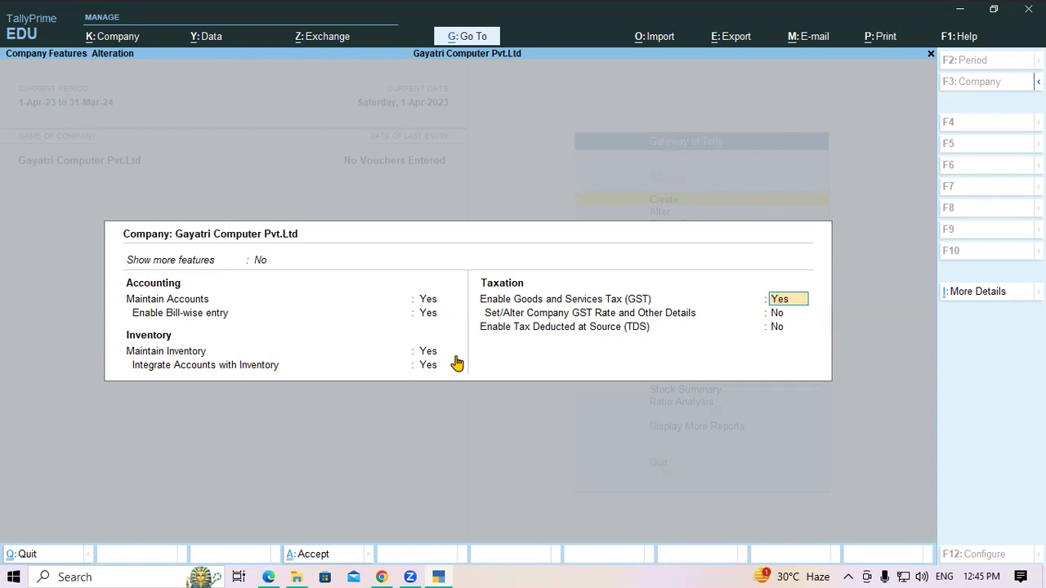
Step: Open GST Details, keeping Regular registration type and No for Accessee of Other Territory
key("Return")
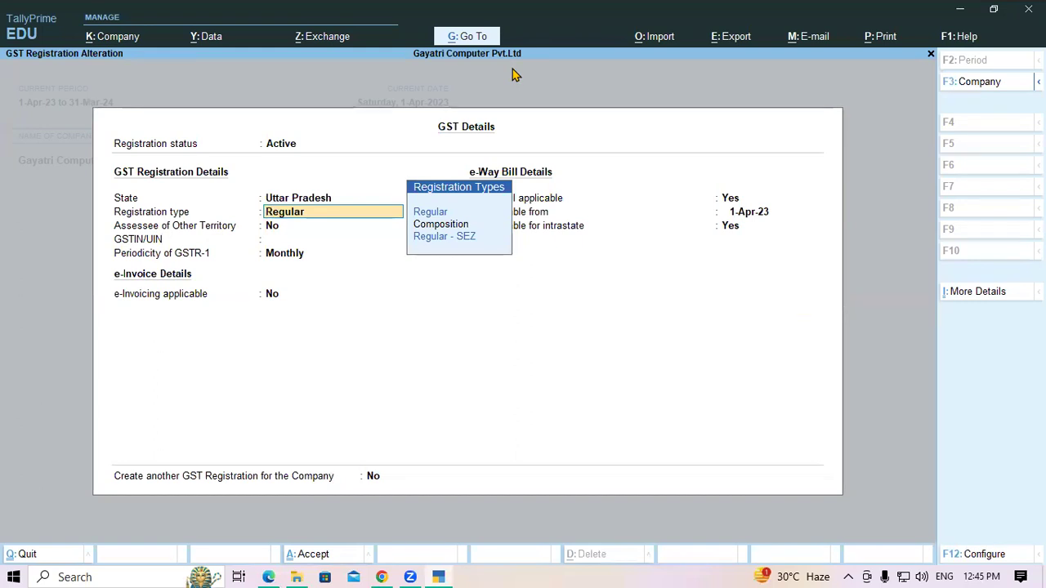
key("Return")
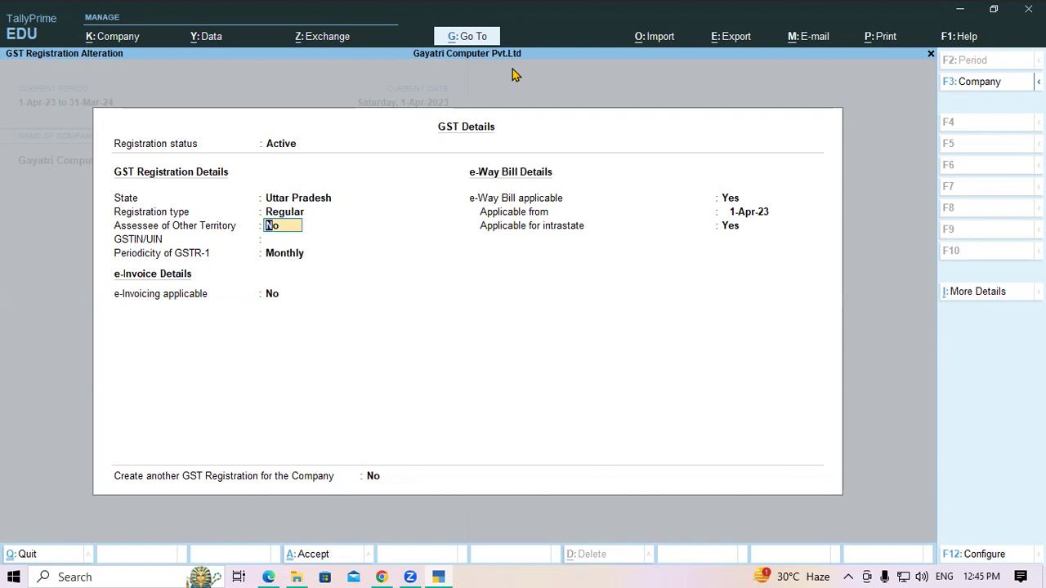
key("Return")
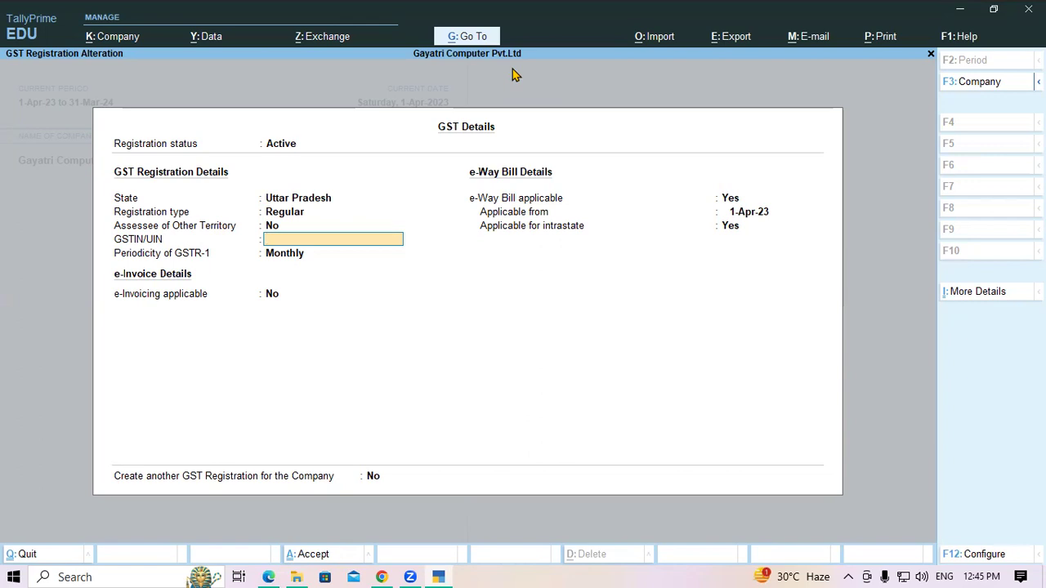
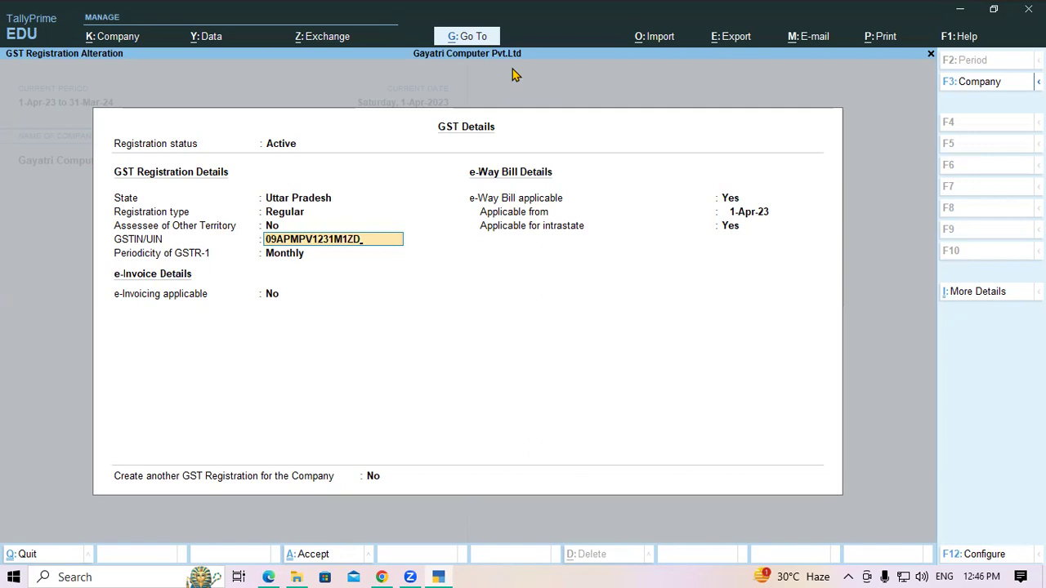
Step: Enter the company's GSTIN/UIN, then retype a revised GSTIN that gets flagged as invalid
key("Return")
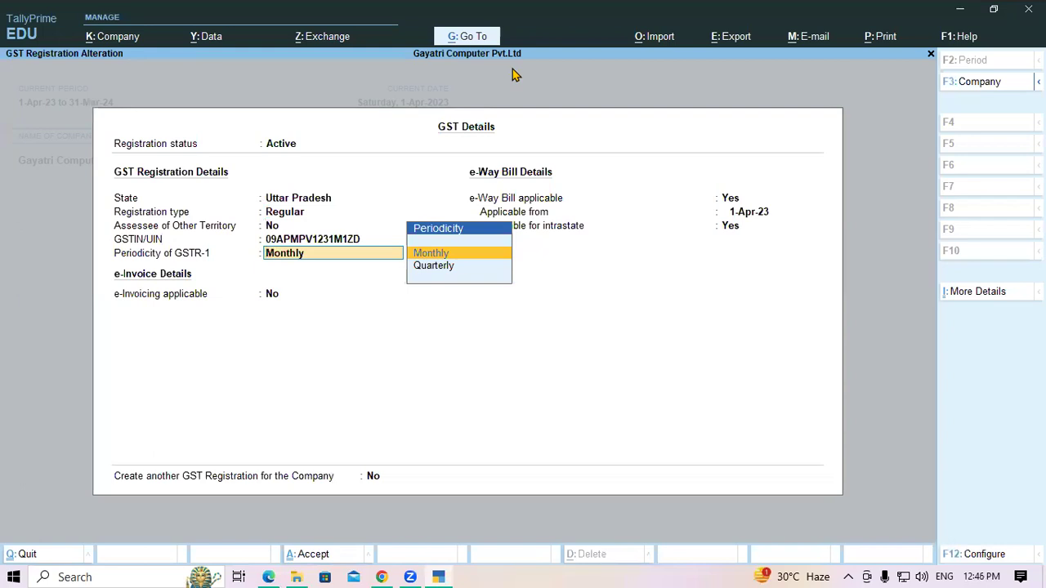
key("BackSpace")
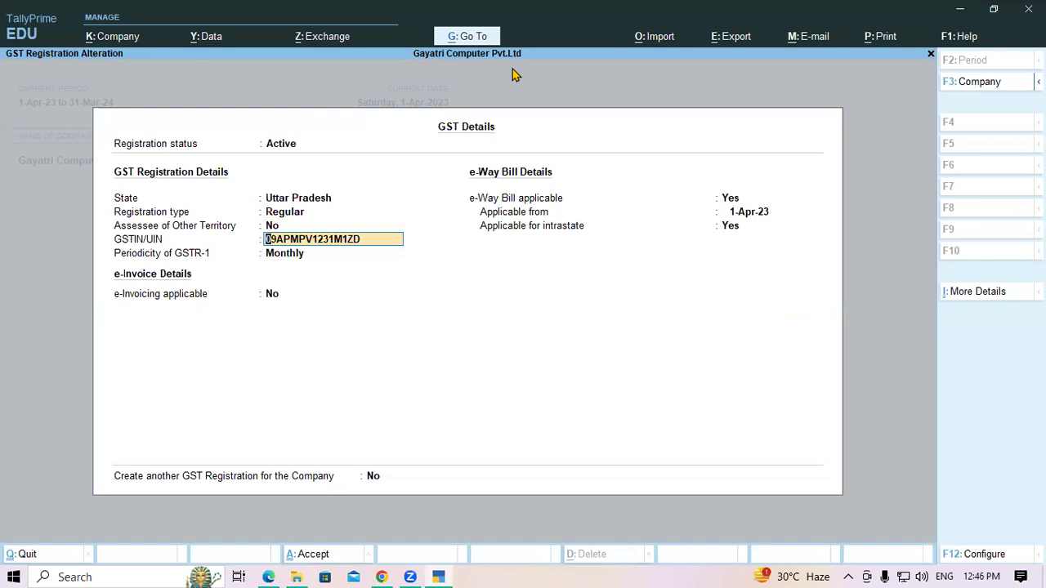
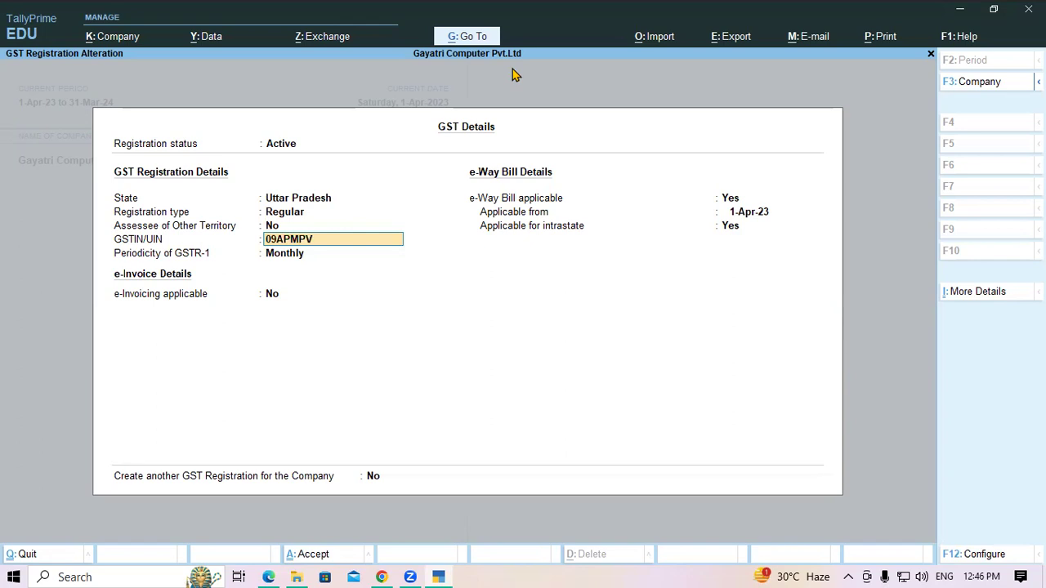
key("Return")
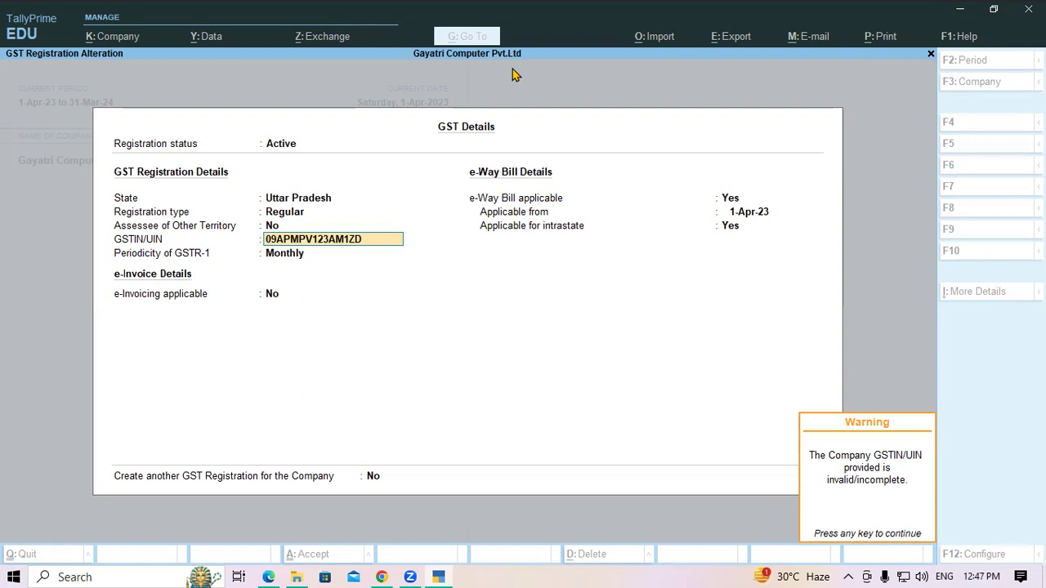
Step: Dismiss the invalid-GSTIN warning and retype the company's full 15-character GSTIN/UIN
key("Return")
key("Up")
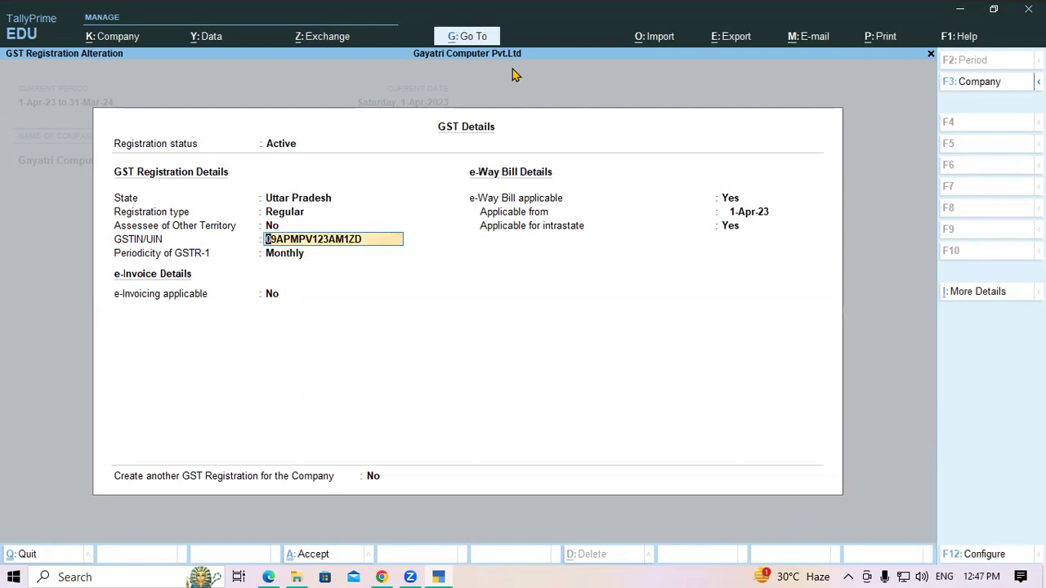
key("Return")
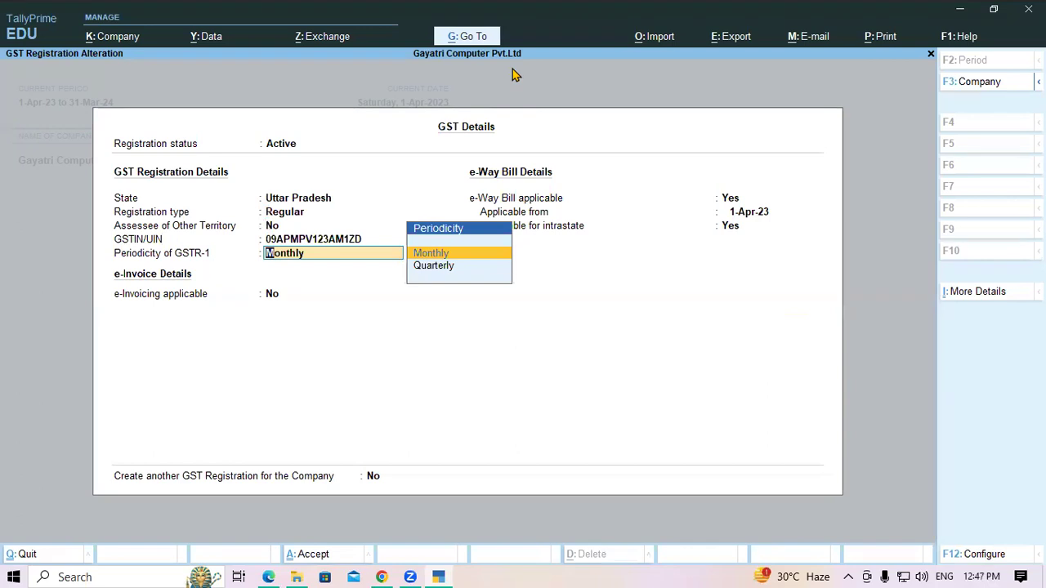
key("Up")
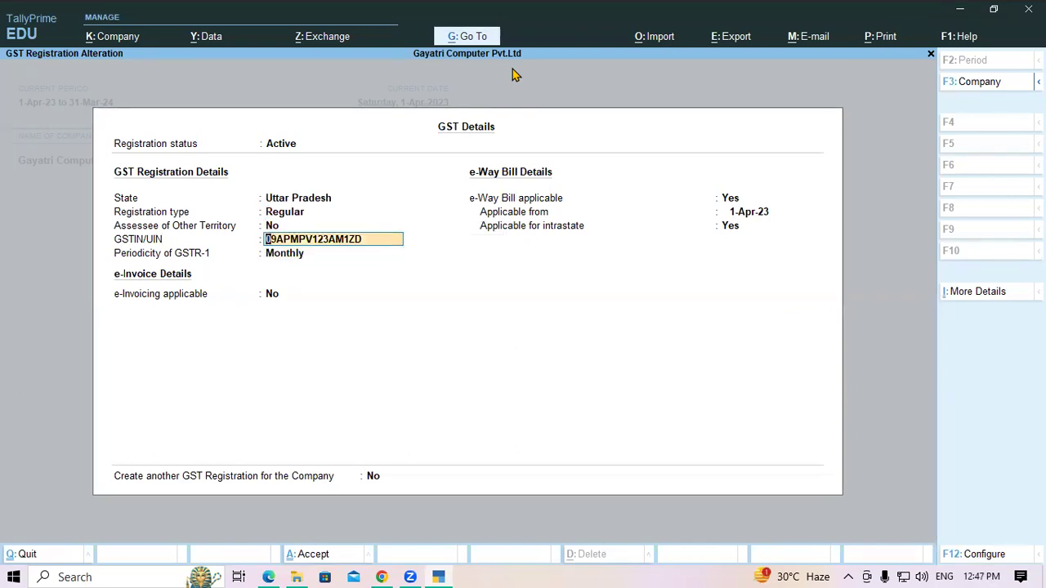
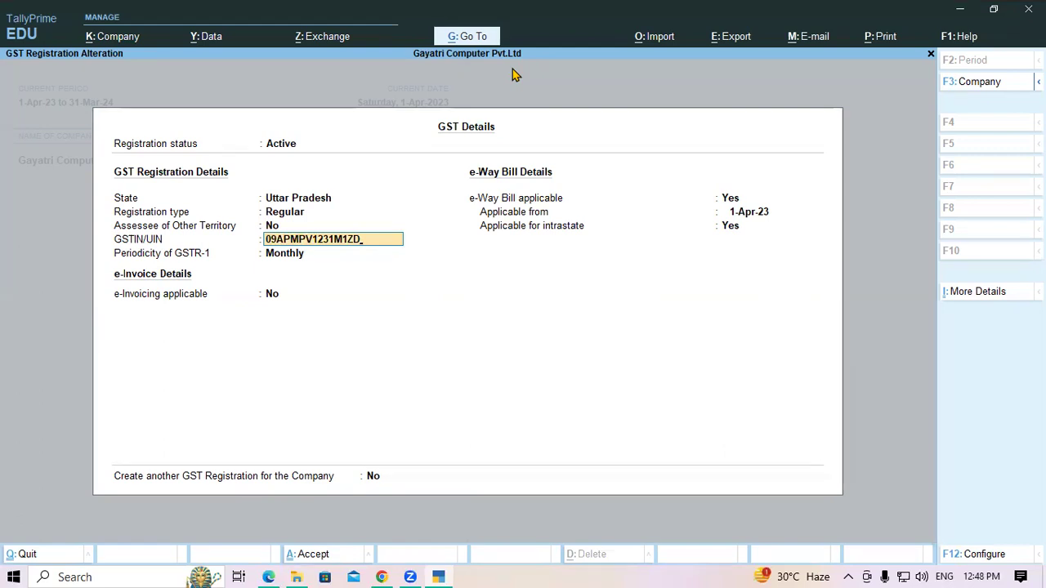
Step: Accept GST Details with Monthly periodicity, e-invoicing No and e-Way Bill Yes
key("Return")
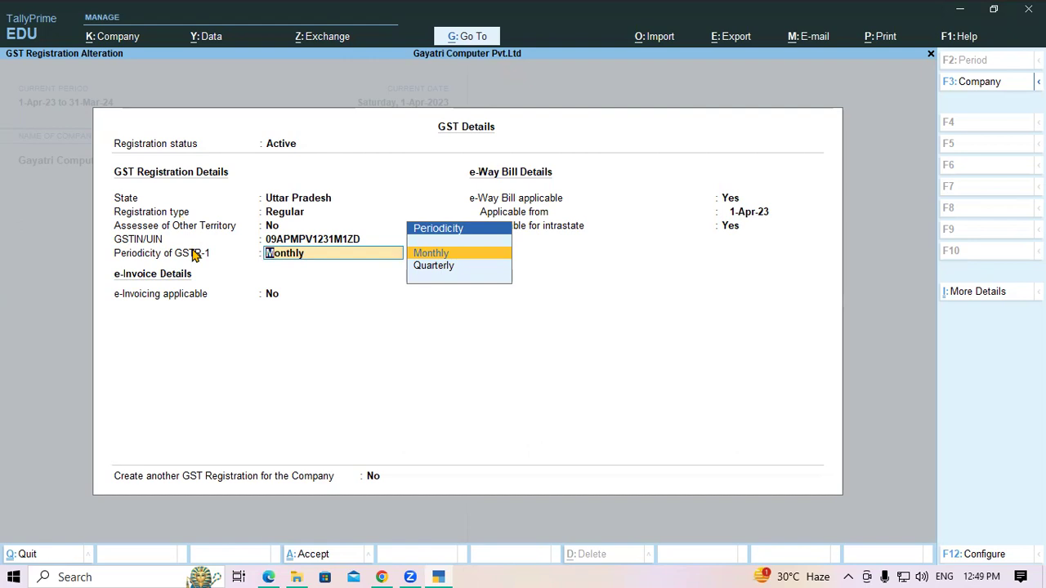
key("Return")
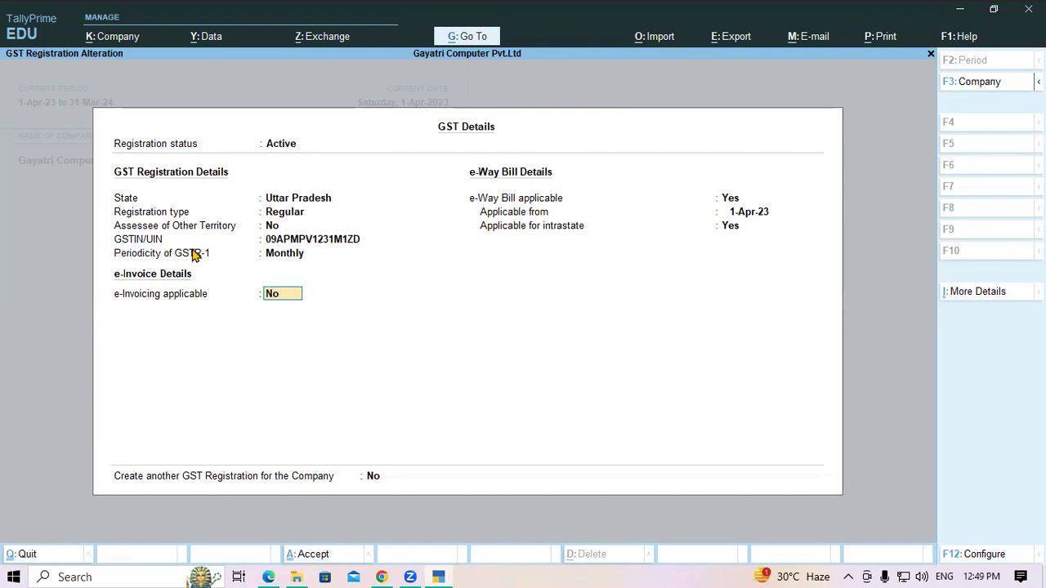
key("Return")
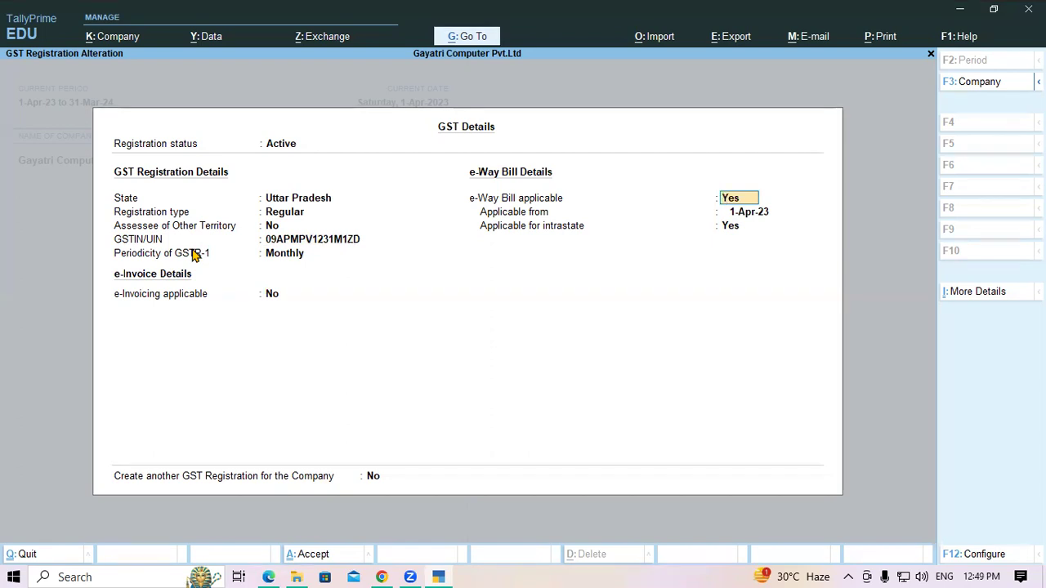
key("Return")
key("Return")
key("Return")
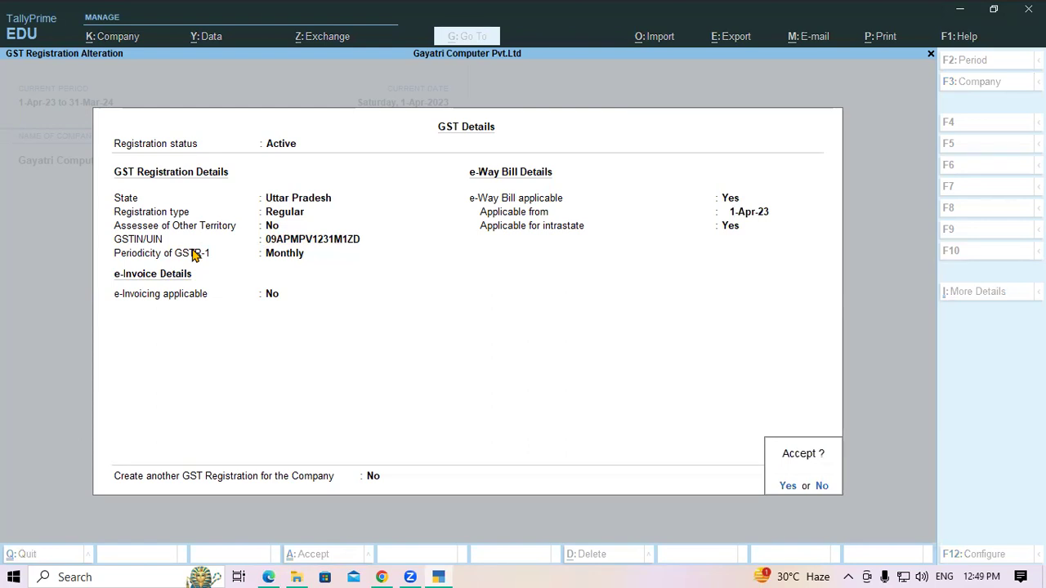
key("Return")
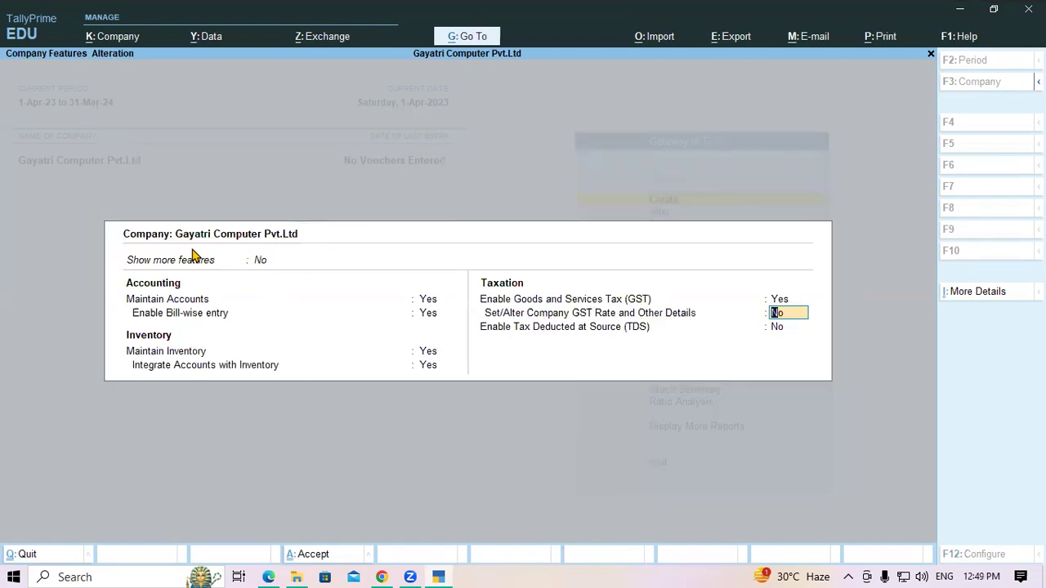
Step: Accept company features with GST rate details and TDS left at No, then switch to the PDF notes
key("Return")
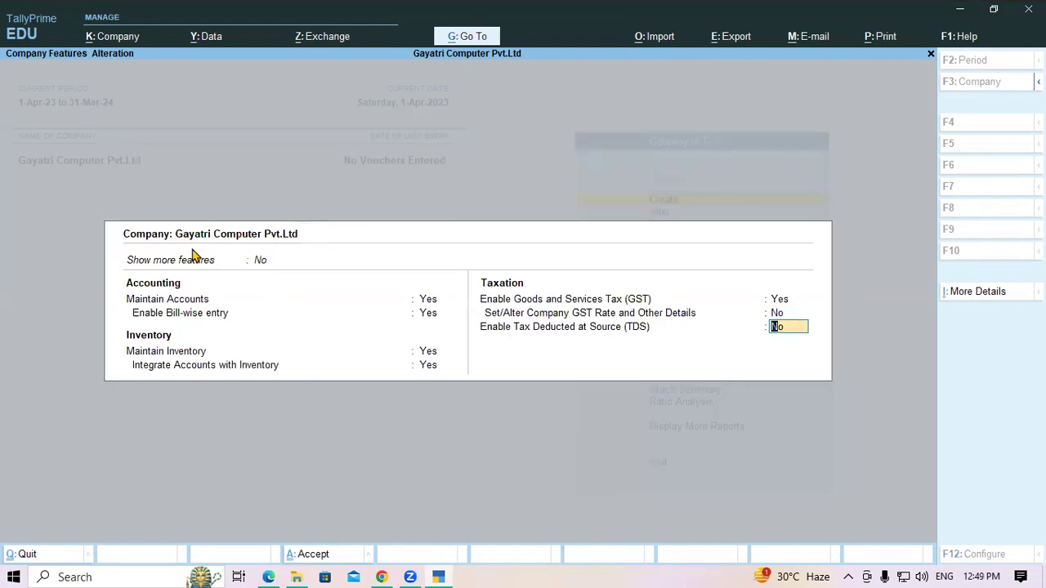
key("Return")
key("Return")
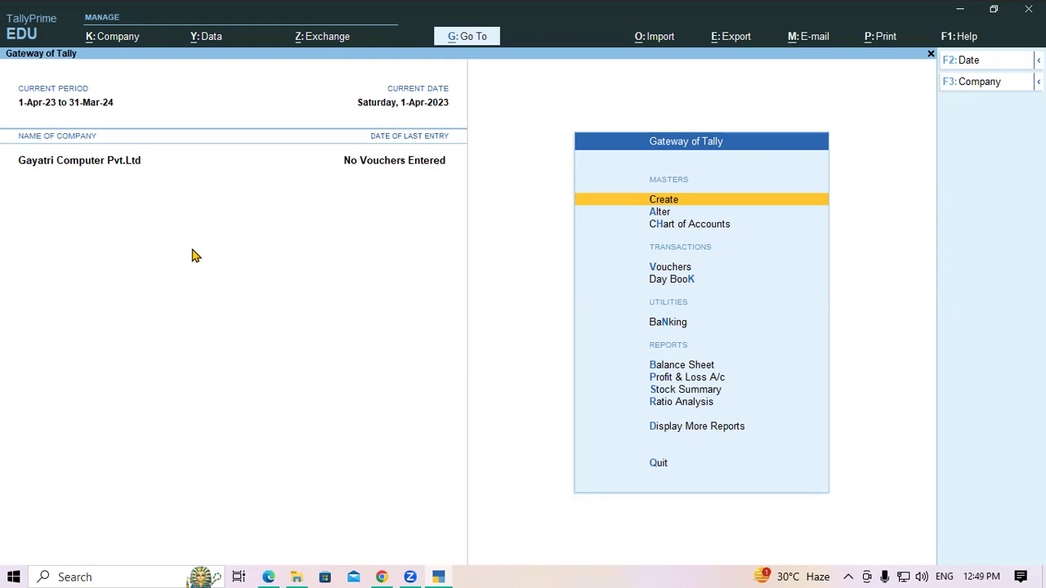
left_click(267, 576)
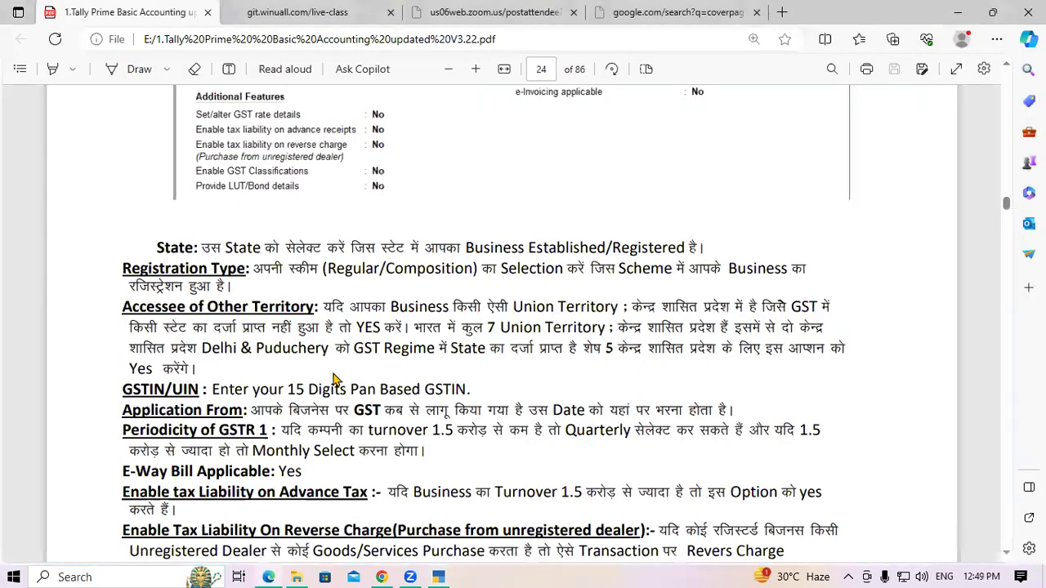
Step: Highlight the State, Registration Type, Accessee of Other Territory and GSTIN/UIN explanations in the notes
left_click_drag(148, 250, 222, 250)
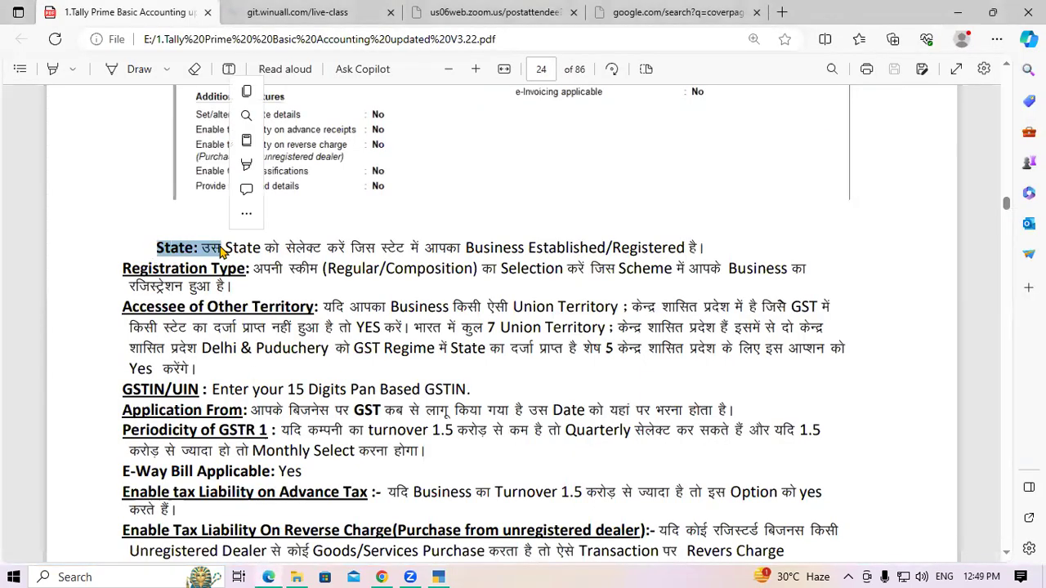
left_click(174, 286)
left_click_drag(121, 269, 218, 274)
left_click(218, 275)
left_click_drag(122, 307, 314, 312)
left_click_drag(121, 389, 204, 389)
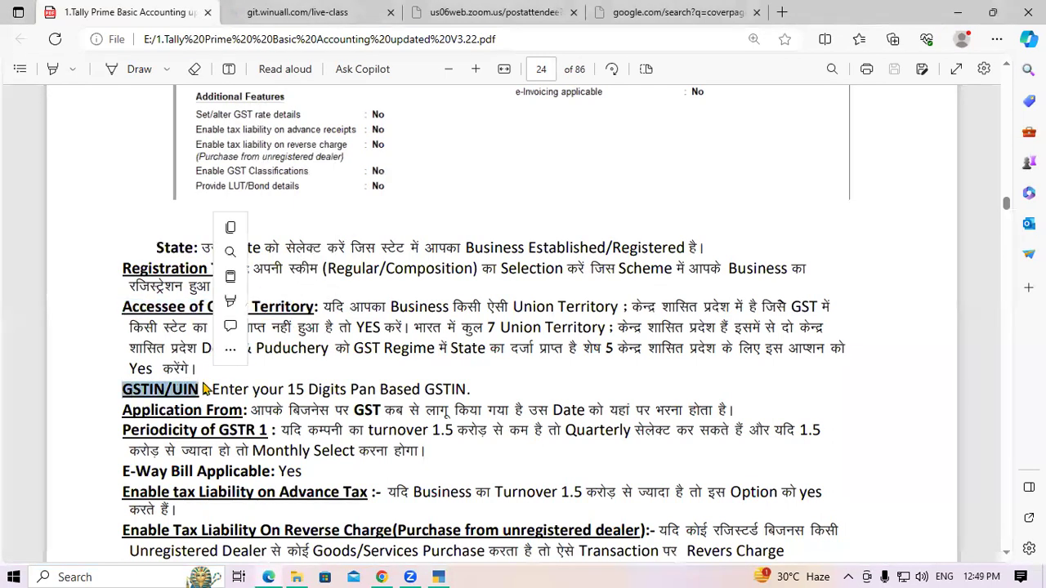
left_click(236, 411)
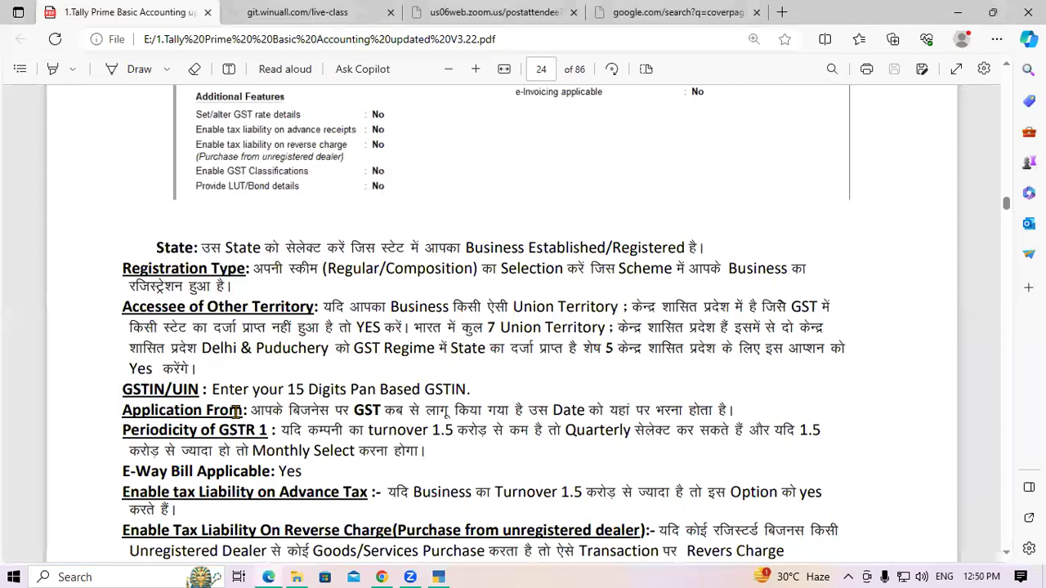
Step: Scroll to page 25 and highlight the Masters heading and its definition
scroll(237, 388, "down", 10)
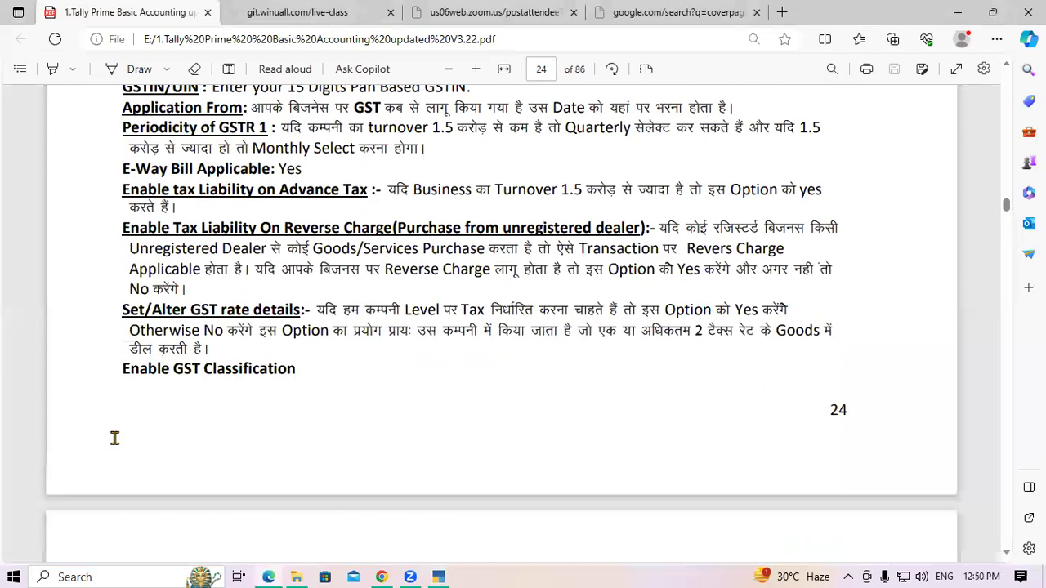
scroll(237, 388, "down", 5)
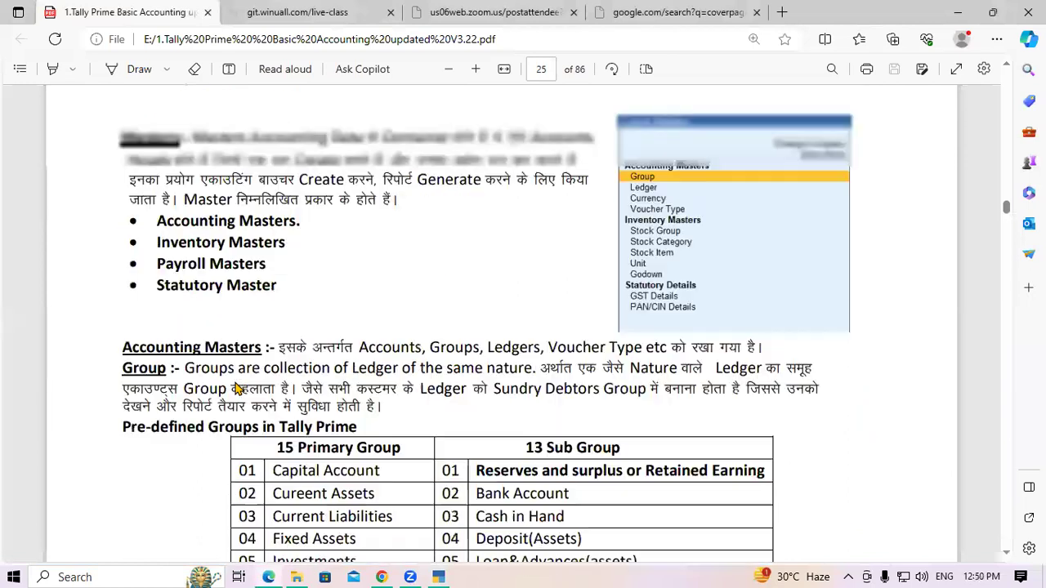
scroll(145, 245, "up", 2)
left_click_drag(121, 165, 187, 164)
left_click(187, 164)
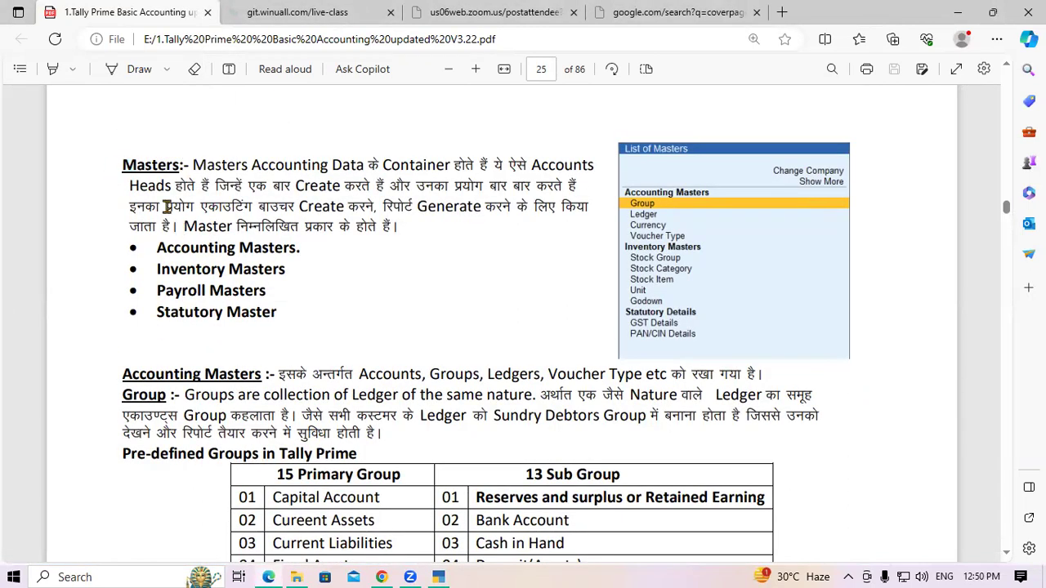
left_click_drag(120, 164, 215, 170)
left_click(214, 172)
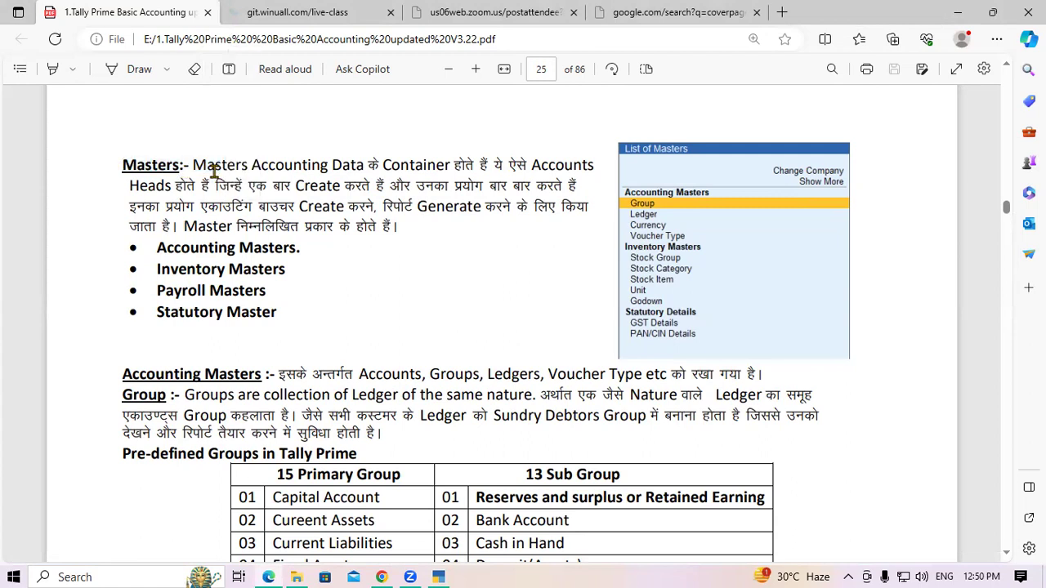